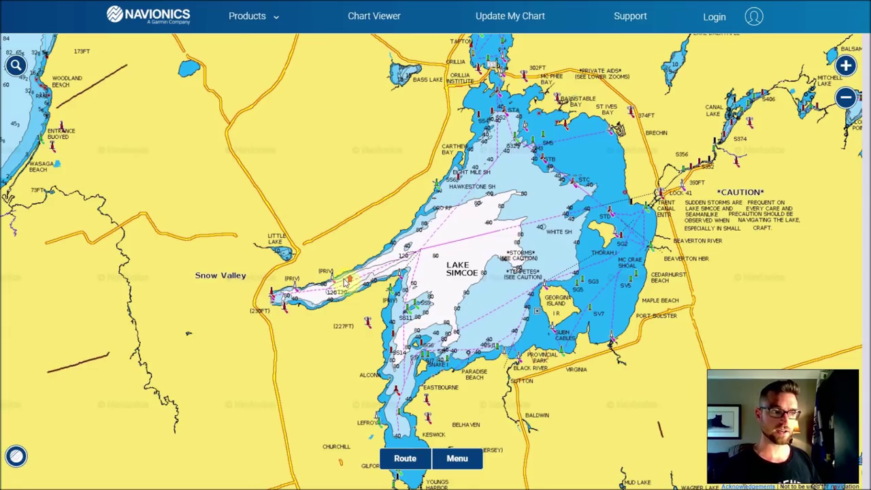
# - Zoom in on Kempenfelt Bay and pan the chart along the bay's depth contours
pyautogui.scroll(2, 344, 284)
pyautogui.scroll(2, 483, 313)
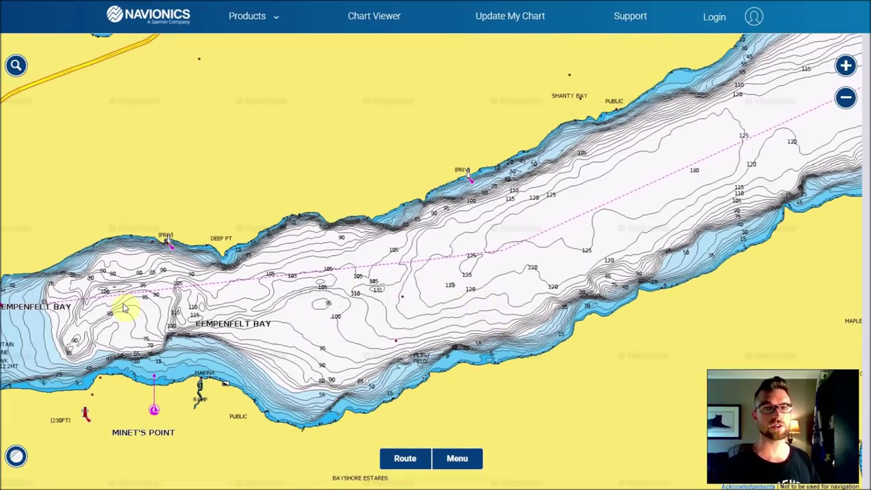
pyautogui.moveTo(122, 306); pyautogui.dragTo(132, 278)
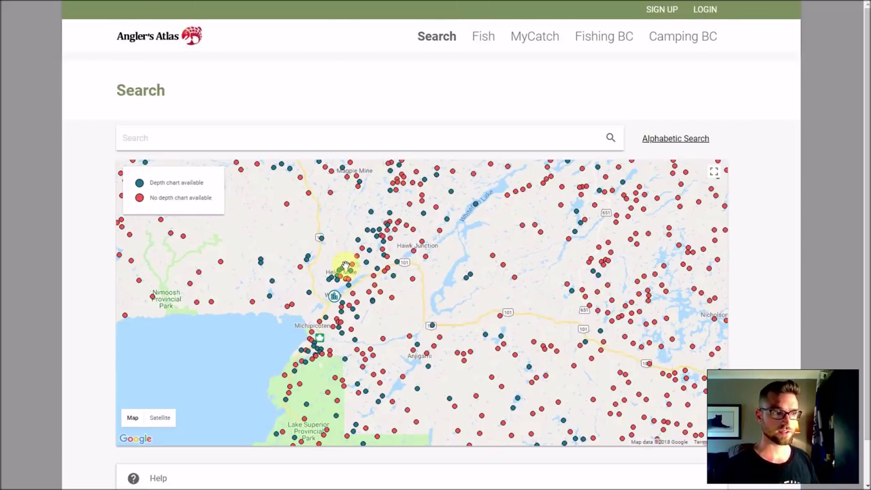
# - Zoom the Angler's Atlas search map near Wawa and open the Wawa Lake page
pyautogui.scroll(1, 350, 269)
pyautogui.scroll(1, 318, 279)
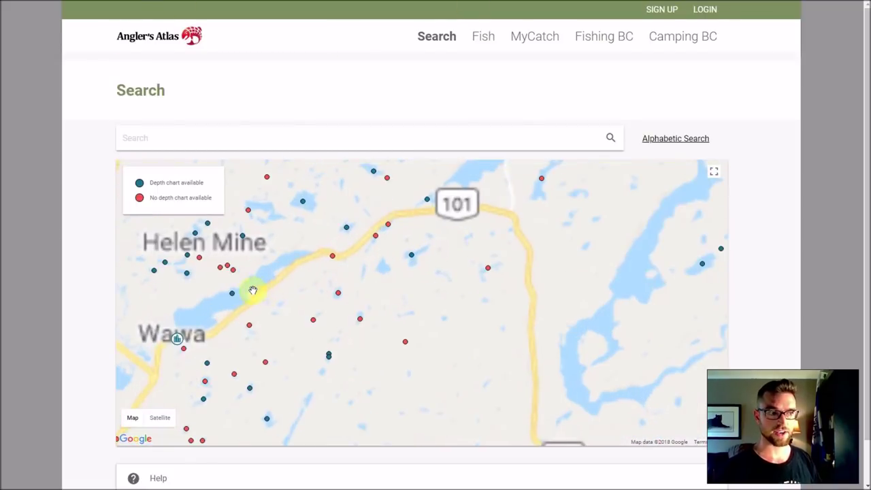
pyautogui.click(231, 296)
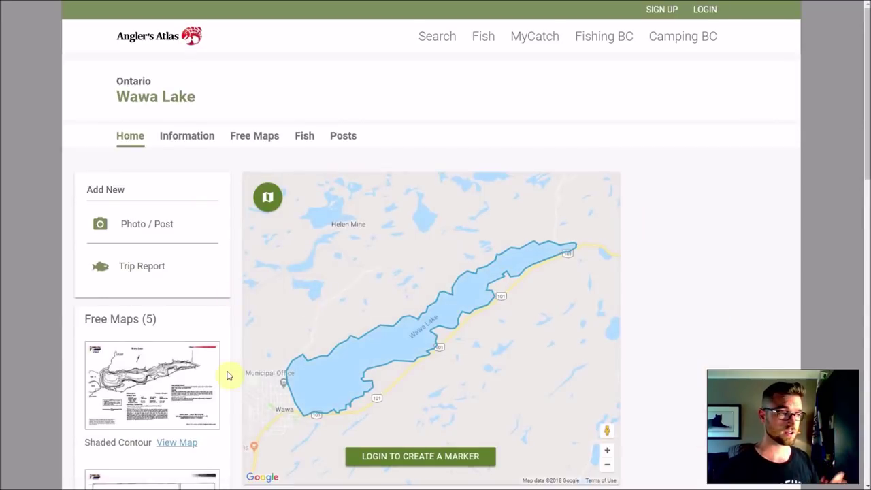
# - Scroll through Wawa Lake's five free maps, dismissing the fishing survey pop-up
pyautogui.scroll(-5, 131, 351)
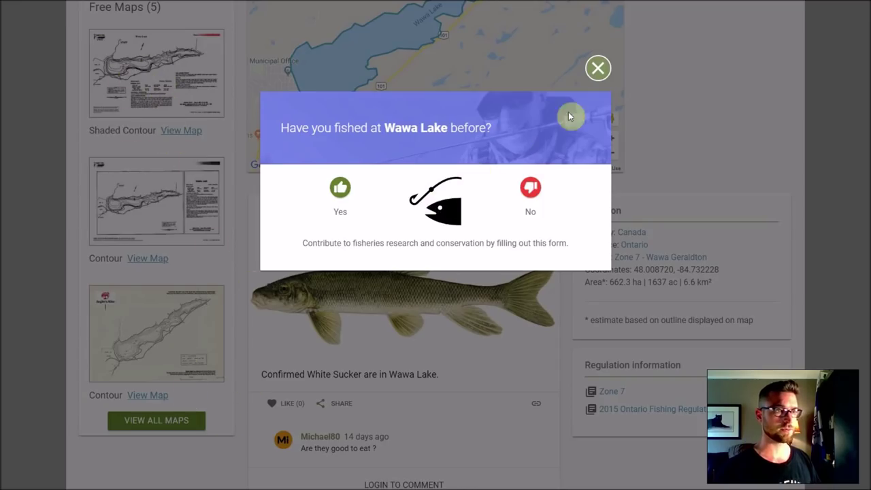
pyautogui.click(597, 70)
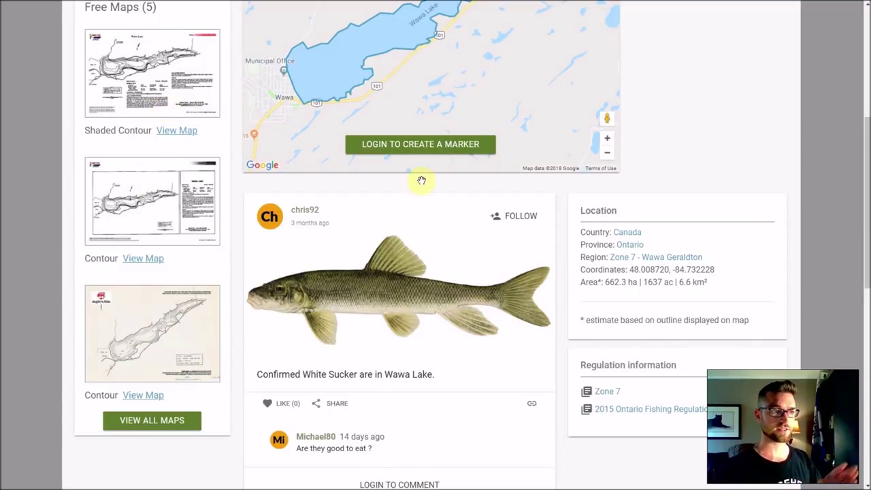
pyautogui.scroll(4, 680, 204)
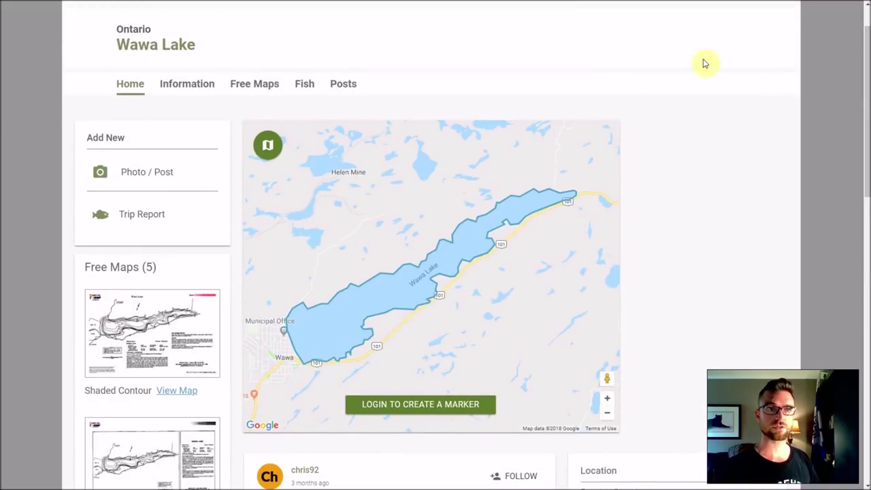
pyautogui.click(608, 3)
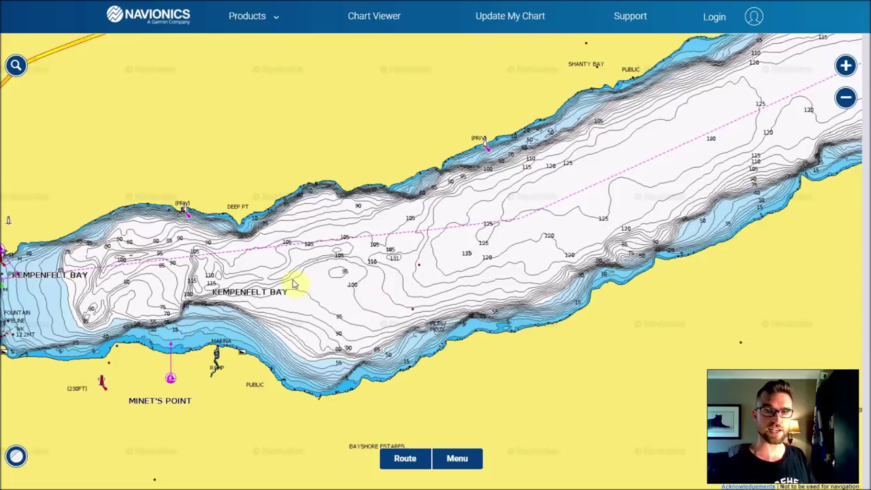
# - Zoom into Kempenfelt Bay's west end, then relaunch Chart Viewer from the Navionics website
pyautogui.scroll(2, 234, 273)
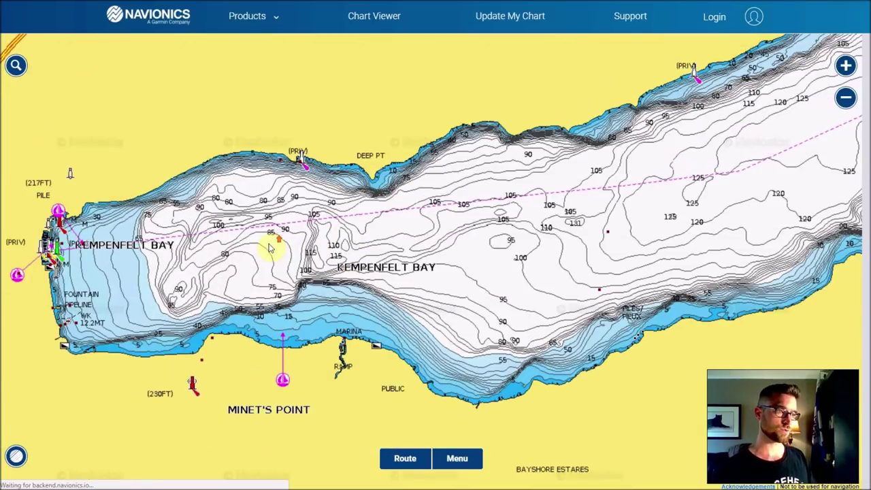
pyautogui.scroll(2, 268, 249)
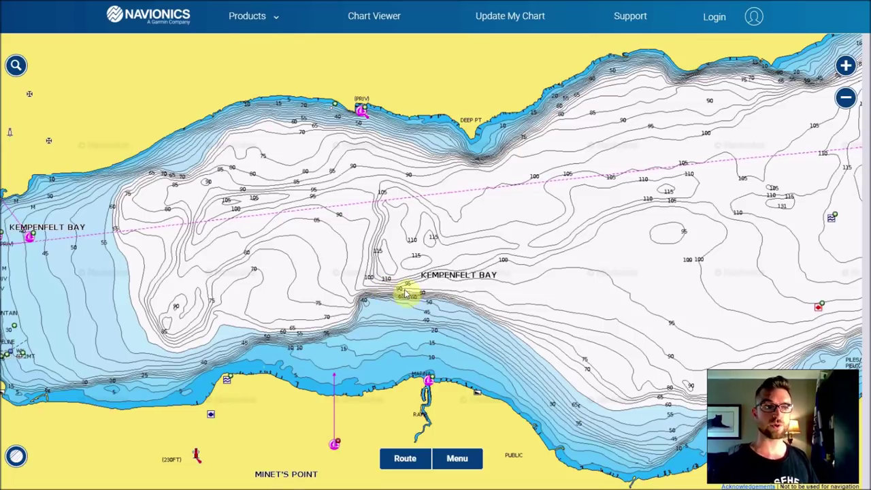
pyautogui.moveTo(379, 305); pyautogui.dragTo(320, 277)
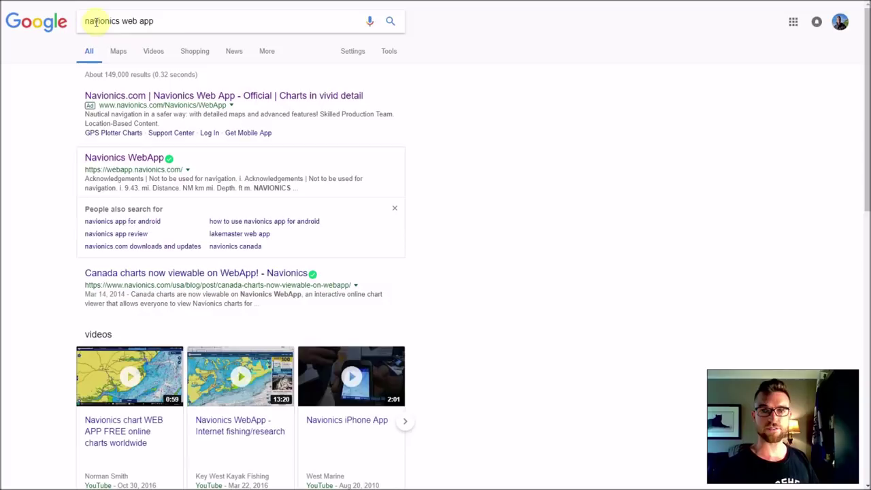
pyautogui.click(157, 102)
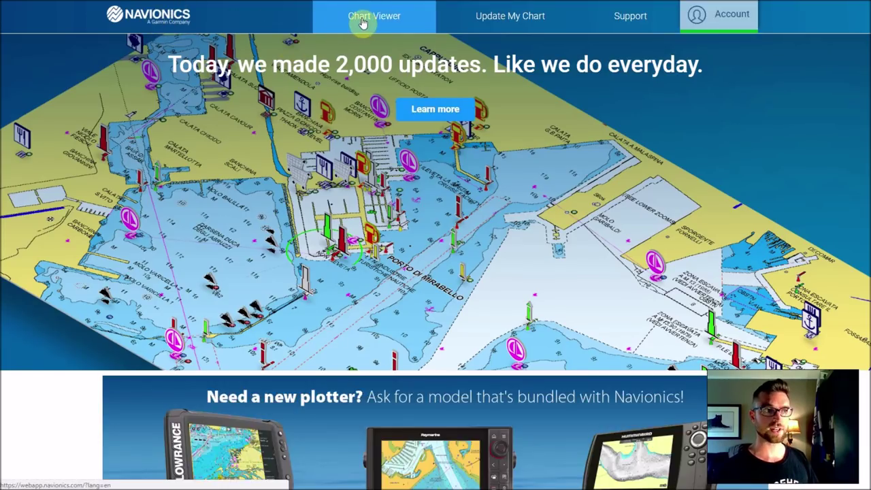
pyautogui.click(363, 23)
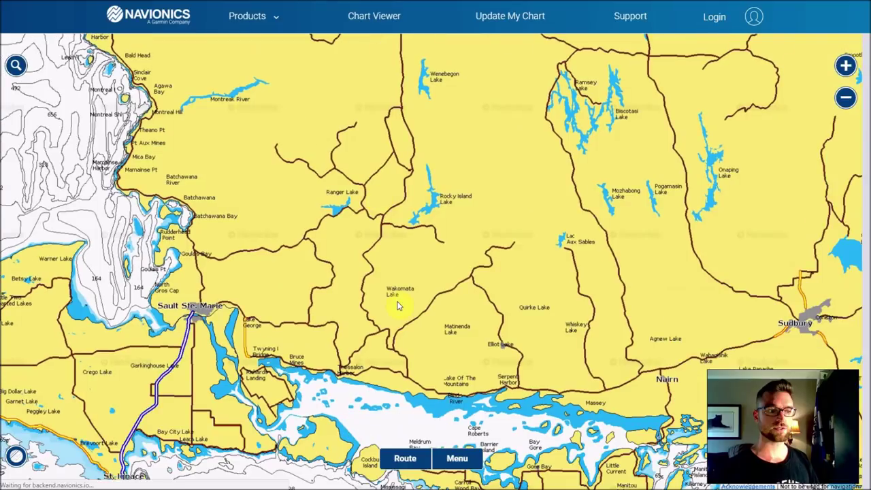
# - Zoom to Chiblow Lake and pan north-east toward Constance Lake to load nearby lakes
pyautogui.scroll(4, 398, 307)
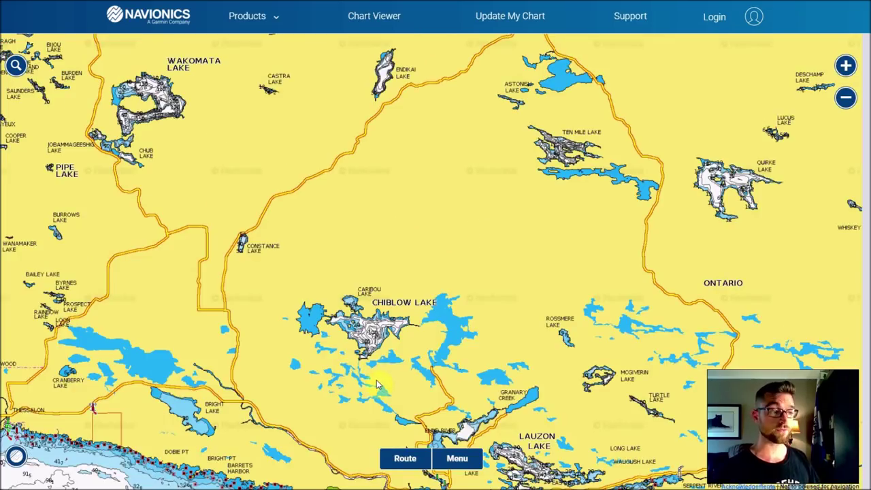
pyautogui.scroll(2, 379, 386)
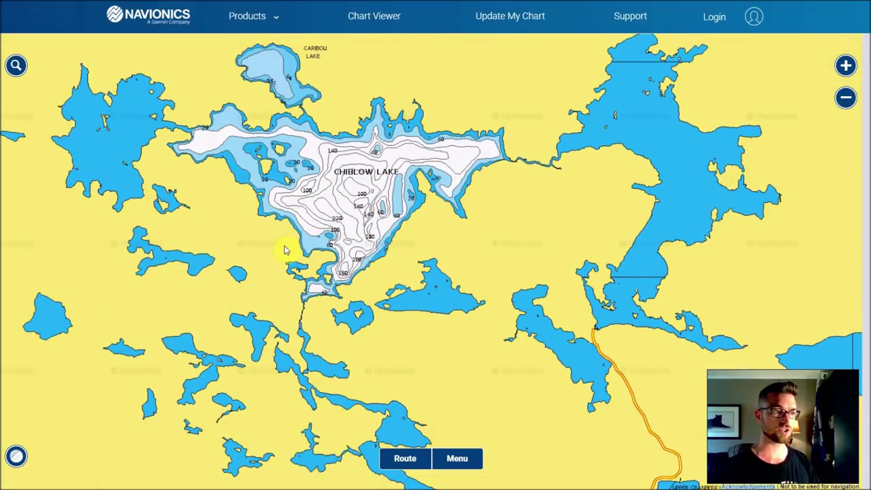
pyautogui.scroll(2, 302, 197)
pyautogui.scroll(-4, 525, 140)
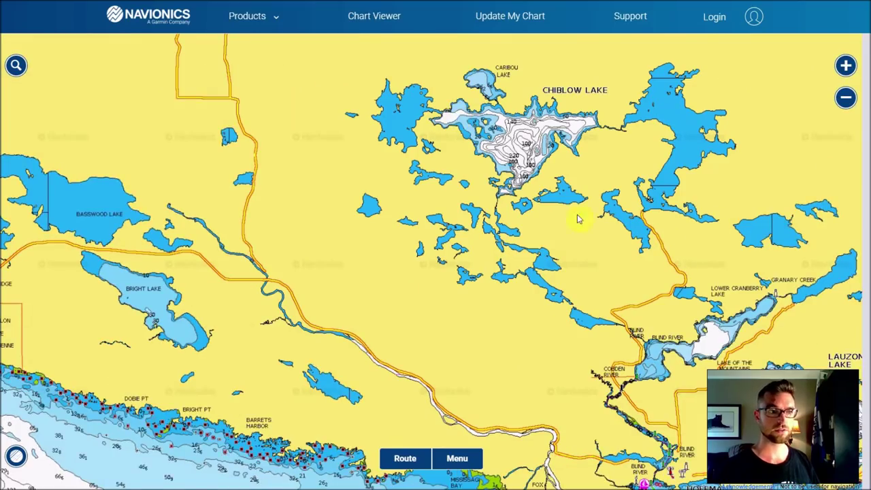
pyautogui.press('Right')
pyautogui.press('Up')
pyautogui.press('Up')
pyautogui.press('Up')
pyautogui.press('Up')
pyautogui.press('Up')
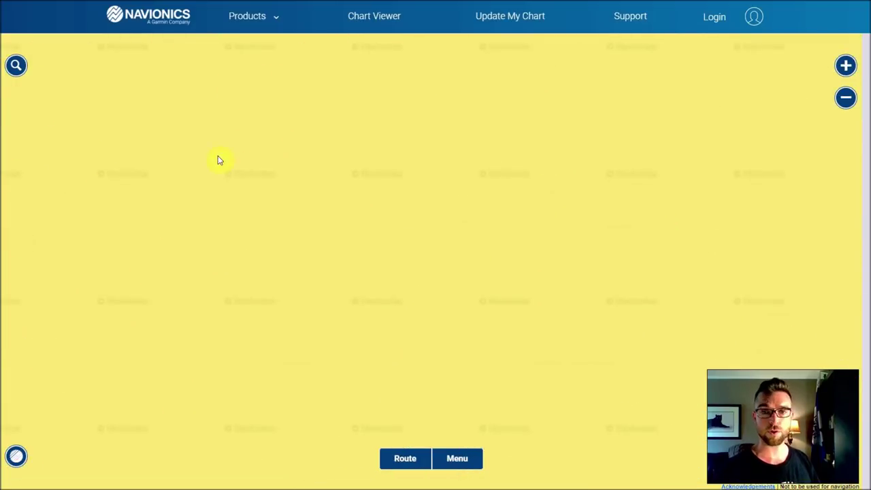
pyautogui.press('Up')
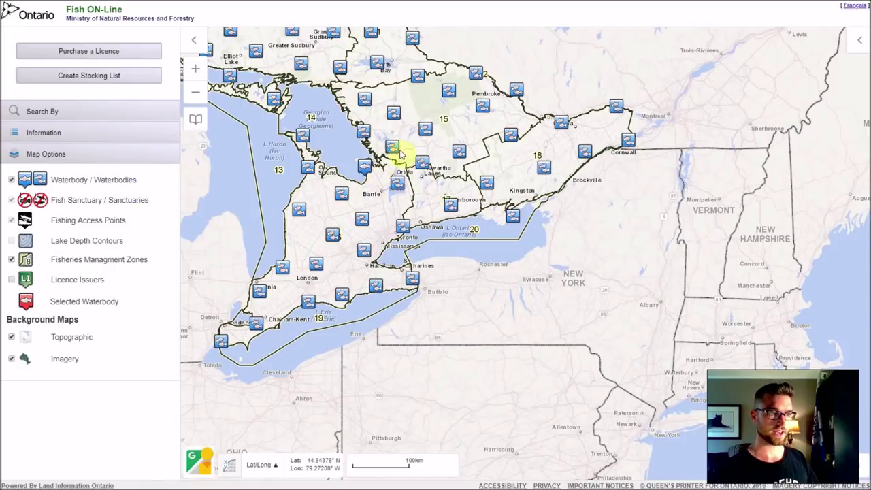
# - Centre the map on Lake Simcoe near Barrie with the Lake Depth Contours layer shown
pyautogui.moveTo(397, 151); pyautogui.dragTo(616, 373)
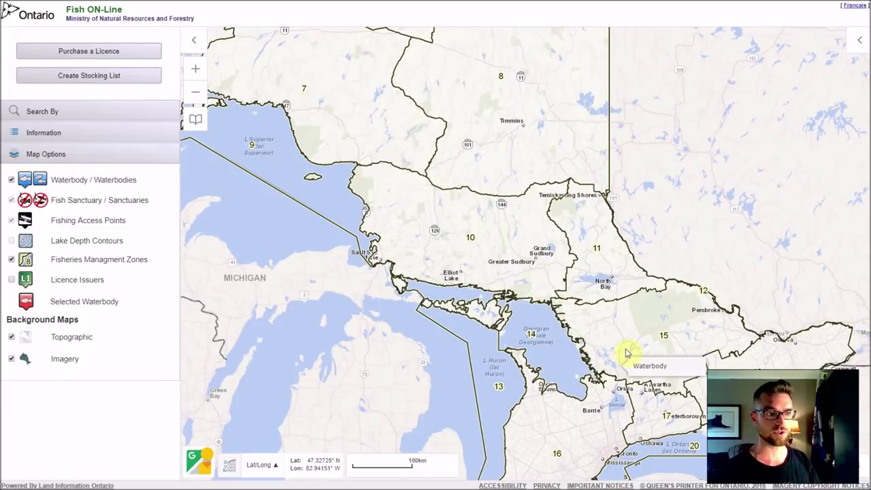
pyautogui.scroll(2, 626, 354)
pyautogui.scroll(5, 510, 279)
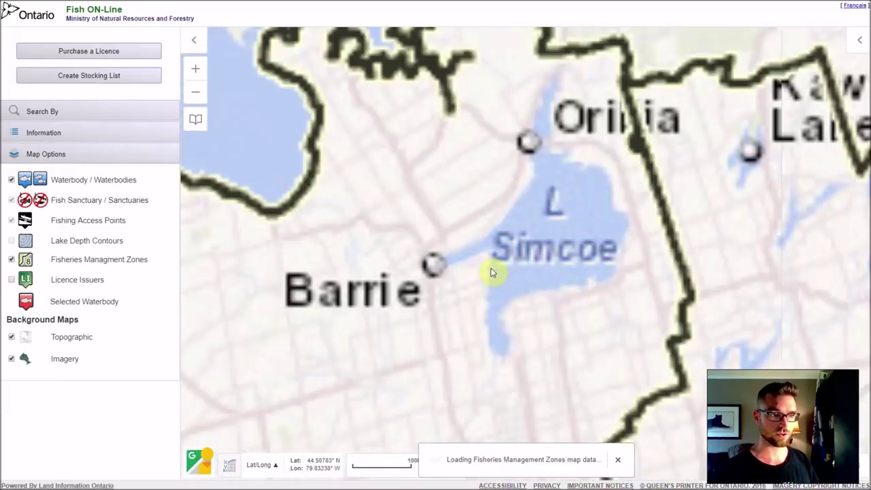
pyautogui.click(11, 240)
pyautogui.moveTo(296, 316); pyautogui.dragTo(393, 278)
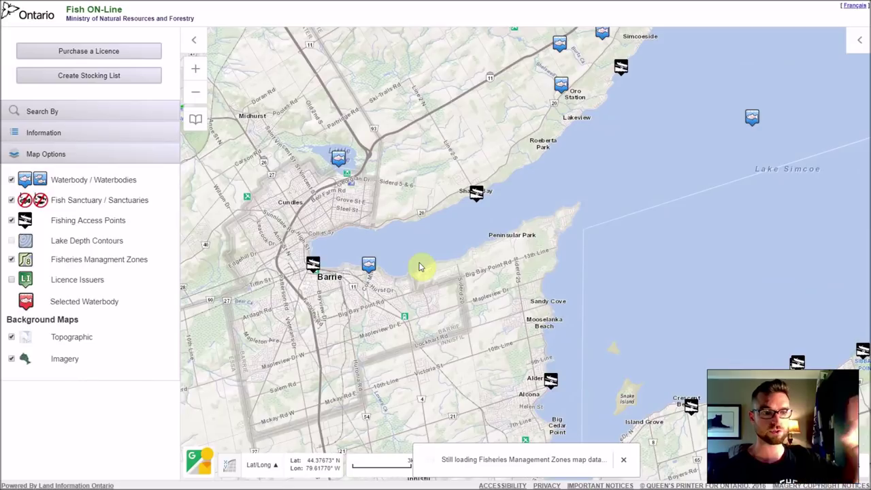
pyautogui.scroll(4, 405, 242)
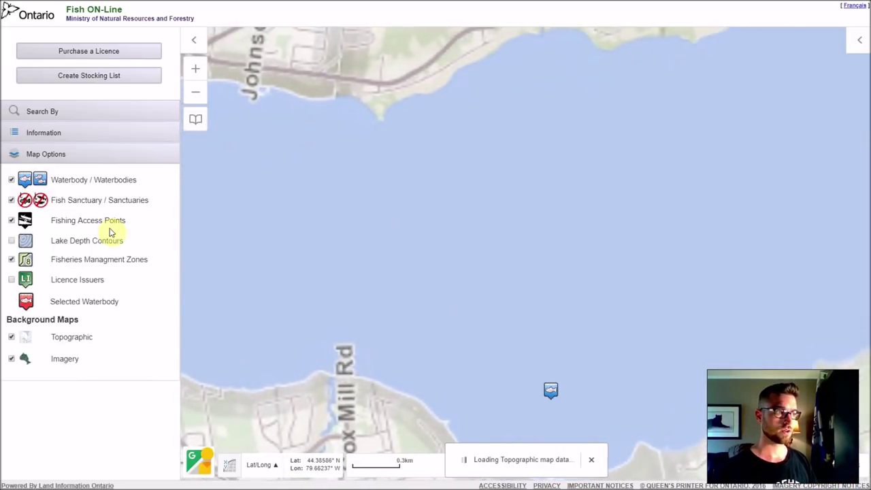
pyautogui.click(11, 240)
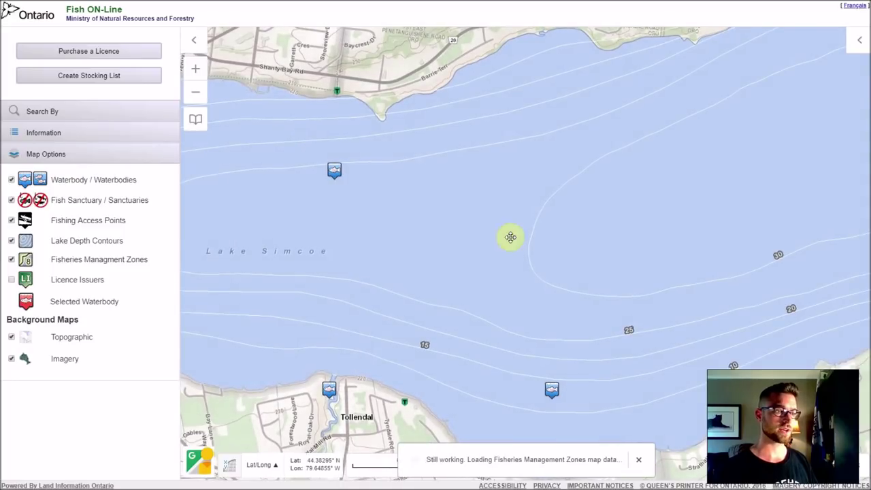
# - Zoom out and open Lake Simcoe's details: 72500.0 ha, 41.5 m maximum depth, Zone 16
pyautogui.moveTo(358, 261); pyautogui.dragTo(601, 252)
pyautogui.scroll(-1, 602, 254)
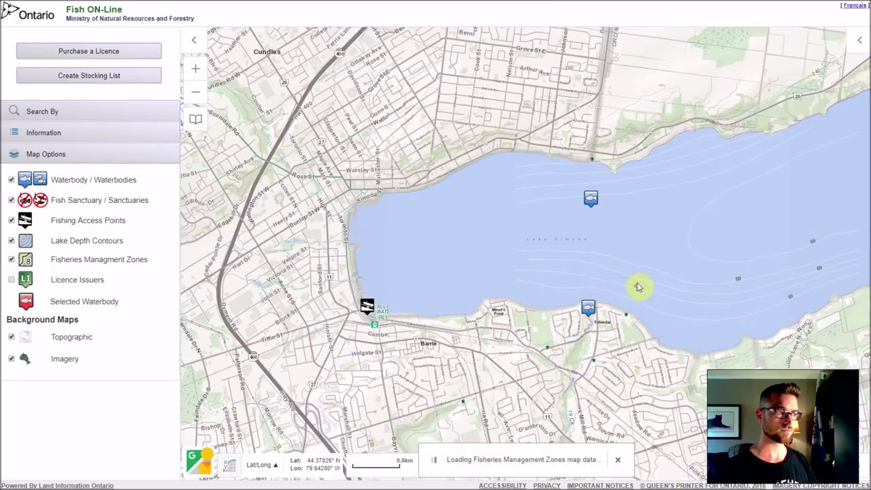
pyautogui.scroll(-2, 636, 286)
pyautogui.click(618, 121)
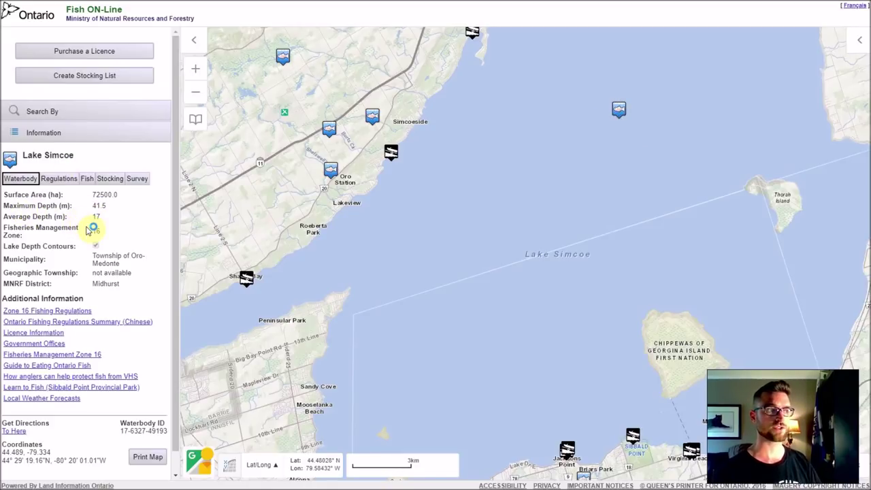
# - View Lake Simcoe's stocking records, then scroll through its fish species list
pyautogui.click(102, 180)
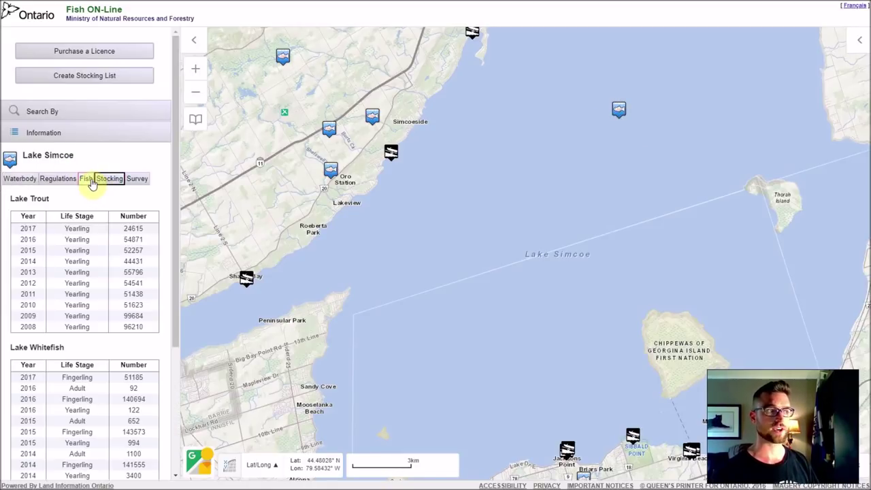
pyautogui.click(89, 181)
pyautogui.scroll(-6, 90, 252)
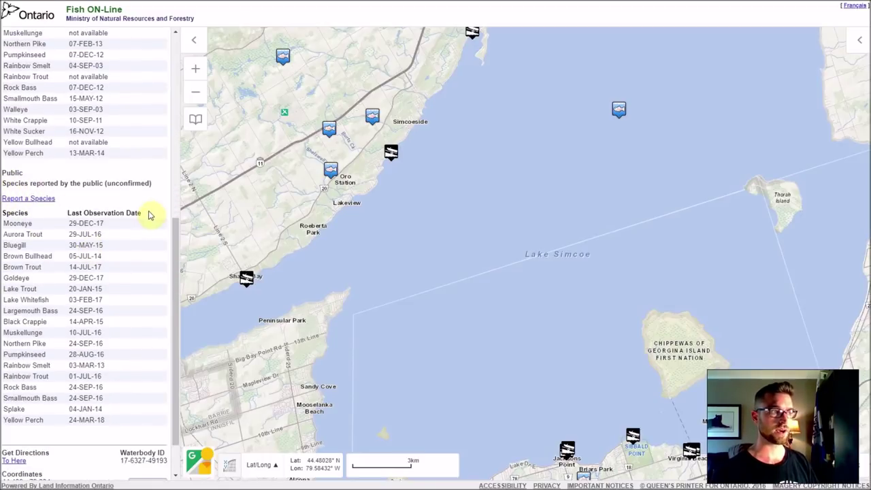
pyautogui.scroll(3, 139, 209)
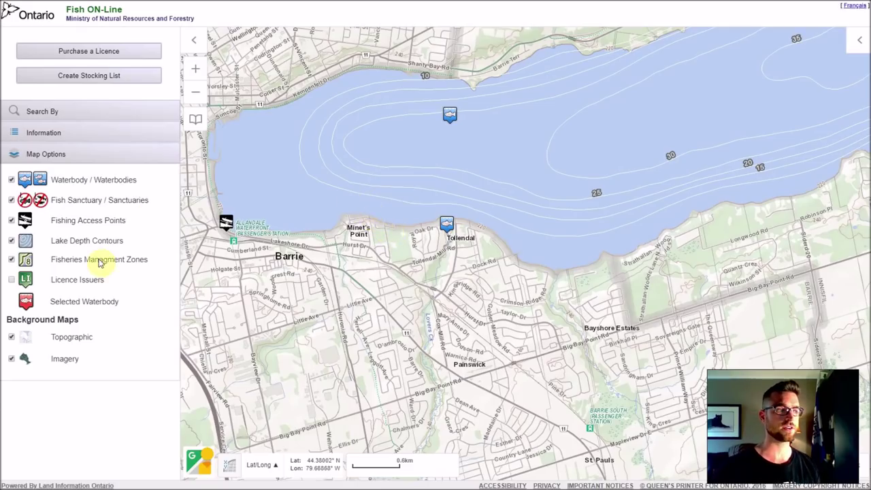
# - Switch to satellite imagery, pan along Barrie's shoreline, then zoom back out to the region
pyautogui.click(13, 338)
pyautogui.moveTo(357, 212); pyautogui.dragTo(432, 239)
pyautogui.scroll(3, 239, 218)
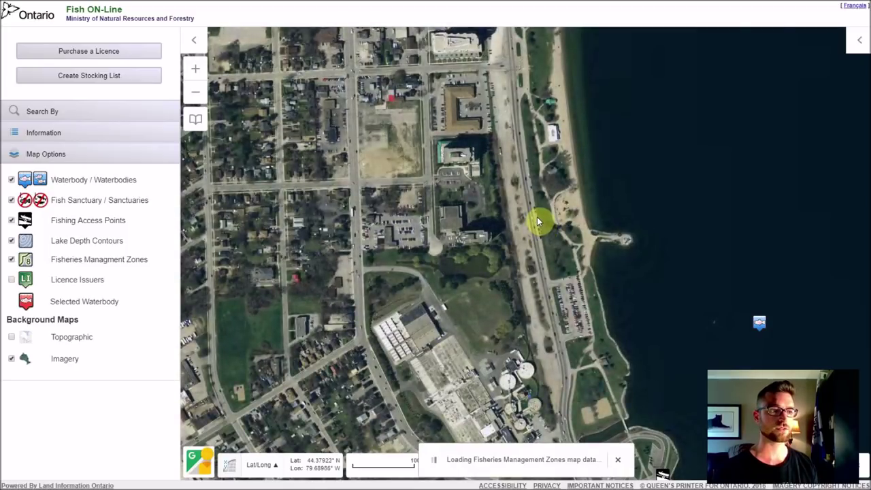
pyautogui.moveTo(615, 379); pyautogui.dragTo(463, 101)
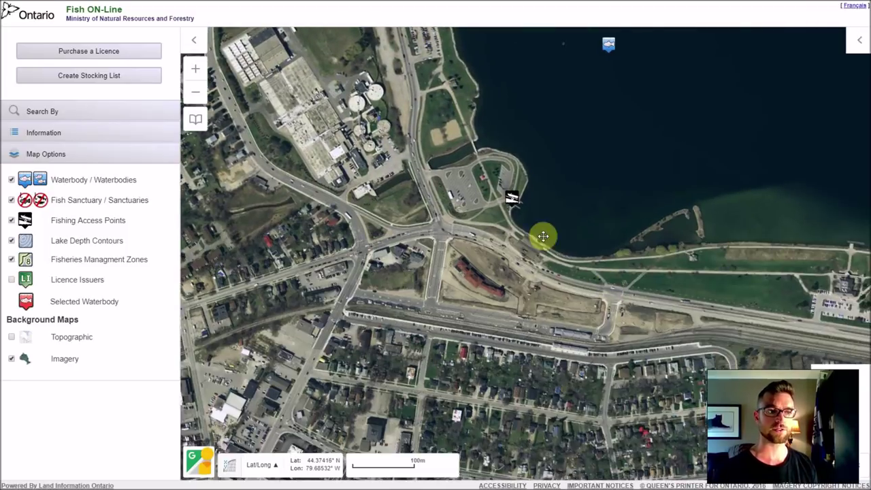
pyautogui.moveTo(543, 236); pyautogui.dragTo(454, 207)
pyautogui.scroll(-3, 499, 258)
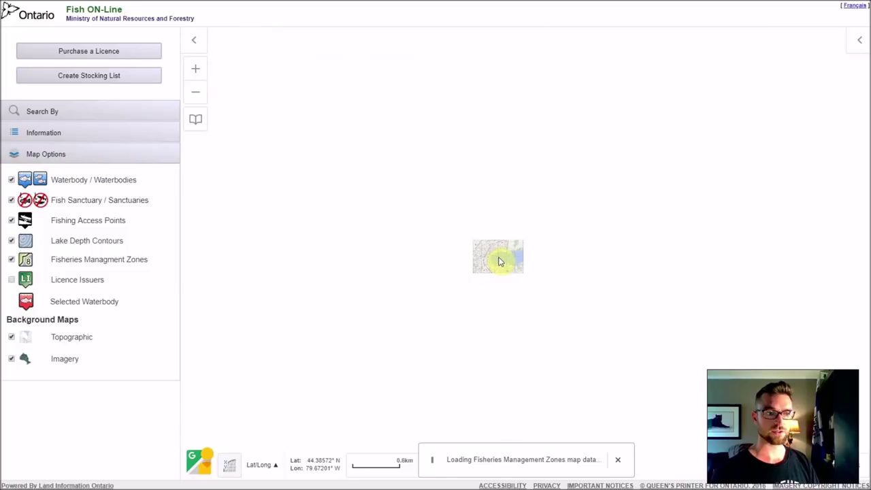
pyautogui.scroll(-4, 499, 262)
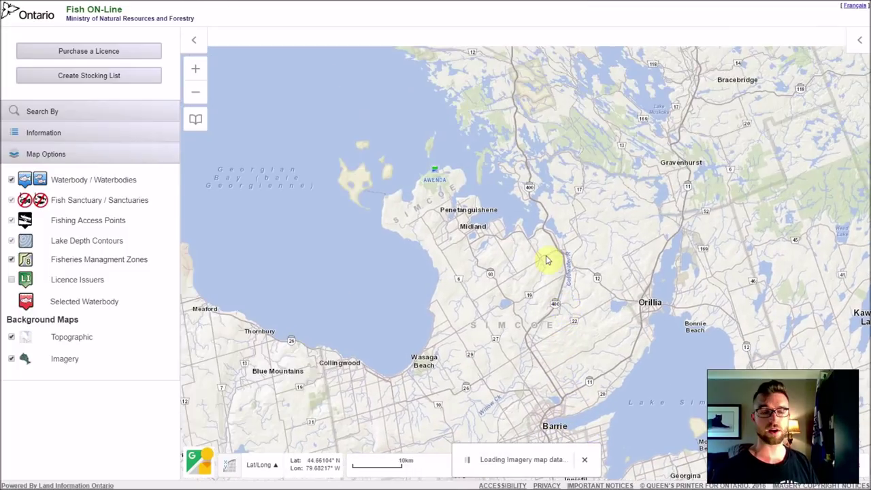
pyautogui.scroll(-2, 547, 261)
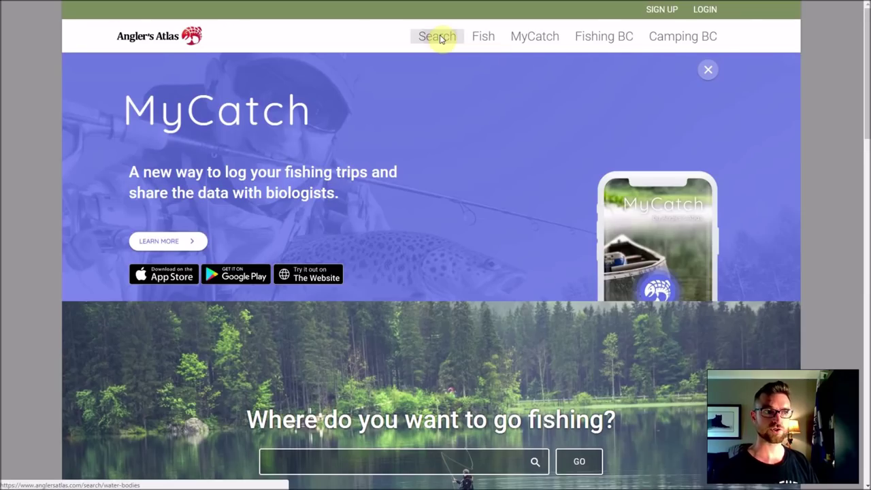
# - Open the lake search map and zoom it to the White River area near Mobert and Marathon
pyautogui.click(440, 39)
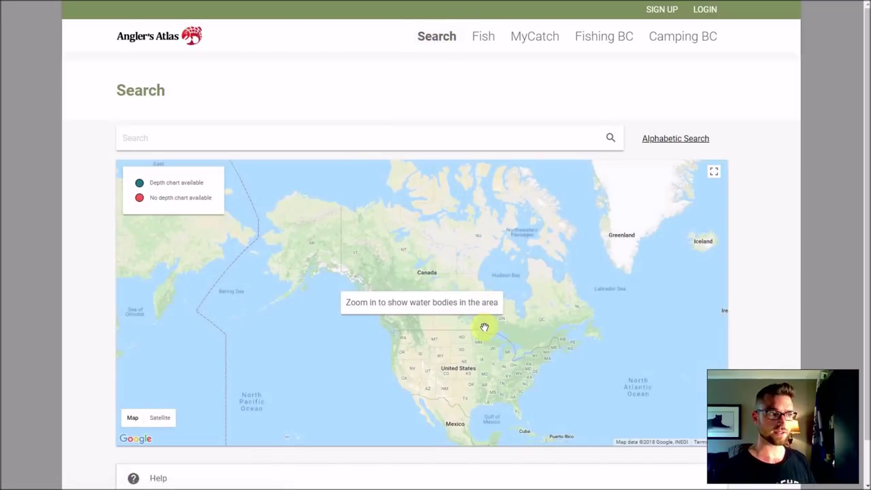
pyautogui.scroll(2, 497, 350)
pyautogui.scroll(2, 558, 302)
pyautogui.scroll(2, 391, 214)
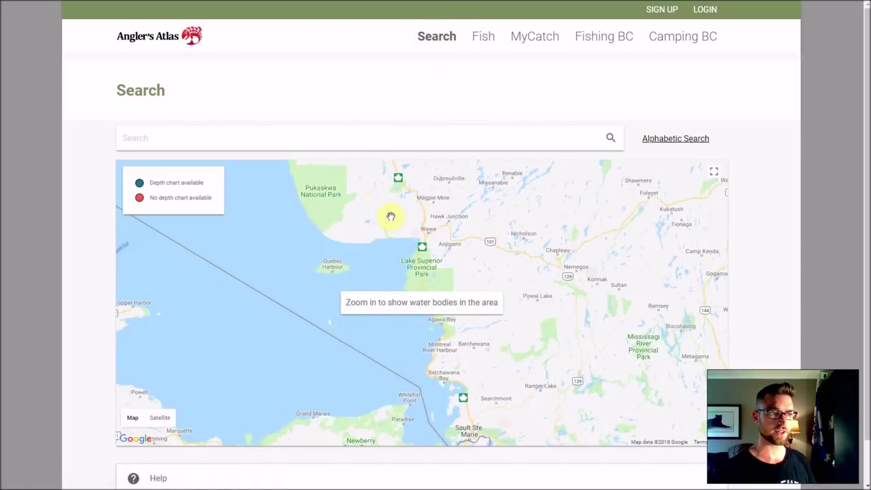
pyautogui.moveTo(391, 214); pyautogui.dragTo(360, 306)
pyautogui.scroll(1, 360, 307)
pyautogui.scroll(2, 279, 235)
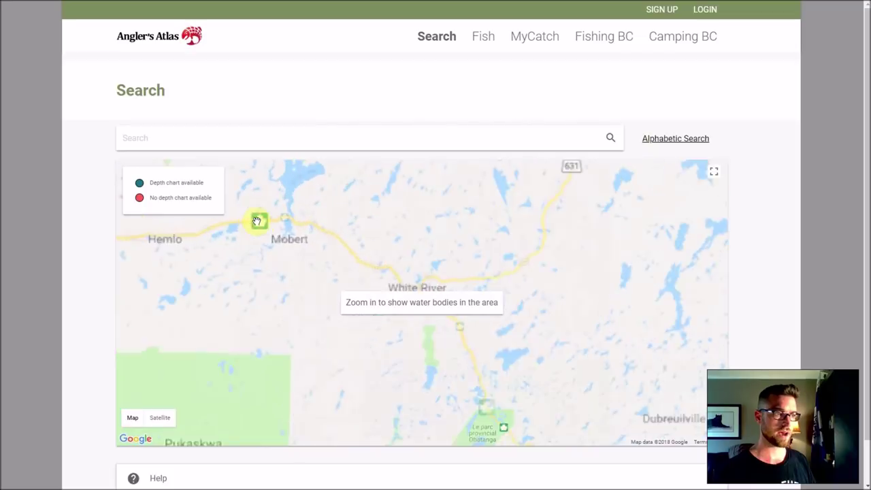
pyautogui.moveTo(272, 207); pyautogui.dragTo(367, 299)
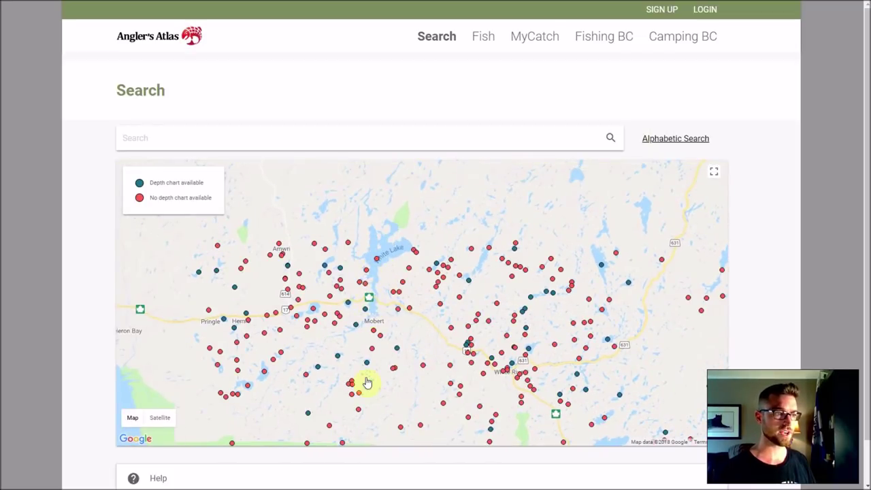
pyautogui.moveTo(367, 371); pyautogui.dragTo(440, 398)
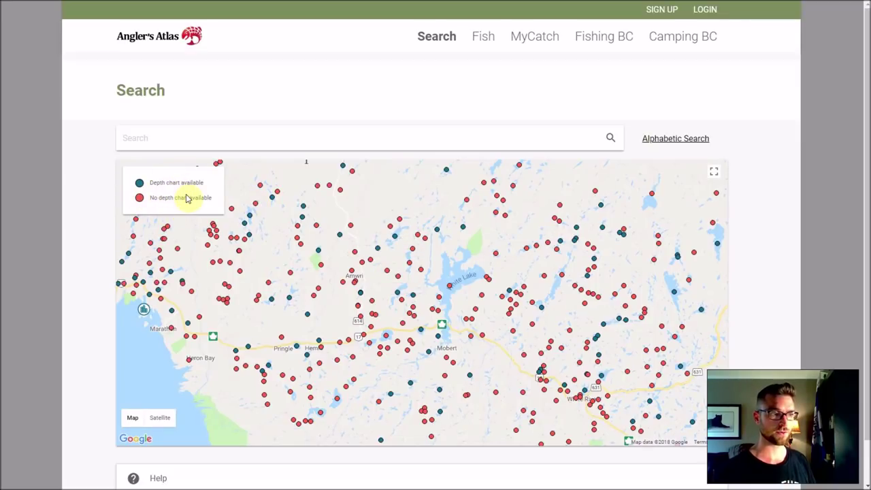
# - Zoom in on a charted lake and open Wabikoba Lake's info window
pyautogui.click(396, 297)
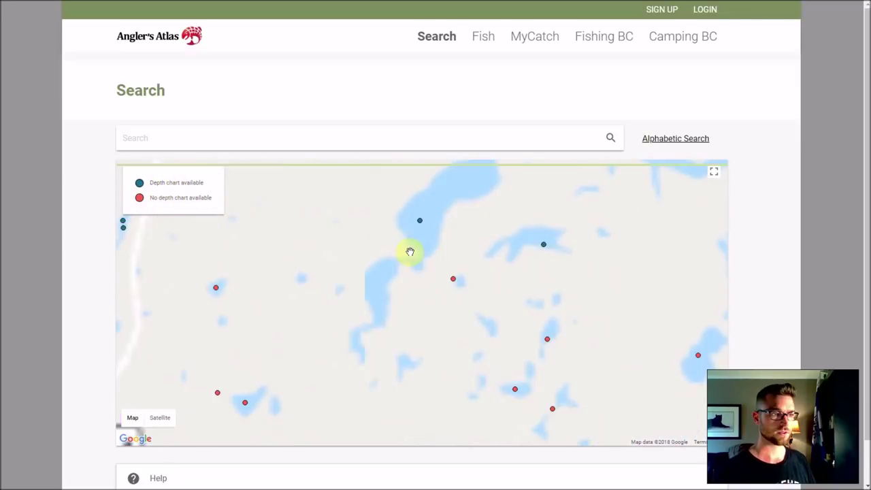
pyautogui.moveTo(429, 241); pyautogui.dragTo(414, 277)
pyautogui.click(406, 260)
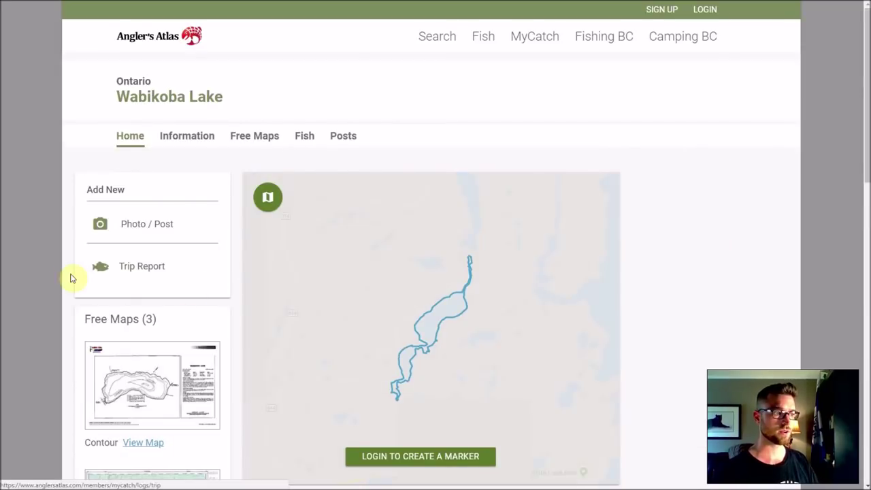
# - Scroll Wabikoba Lake's page and preview its free Contour depth map, then close it
pyautogui.scroll(-3, 69, 286)
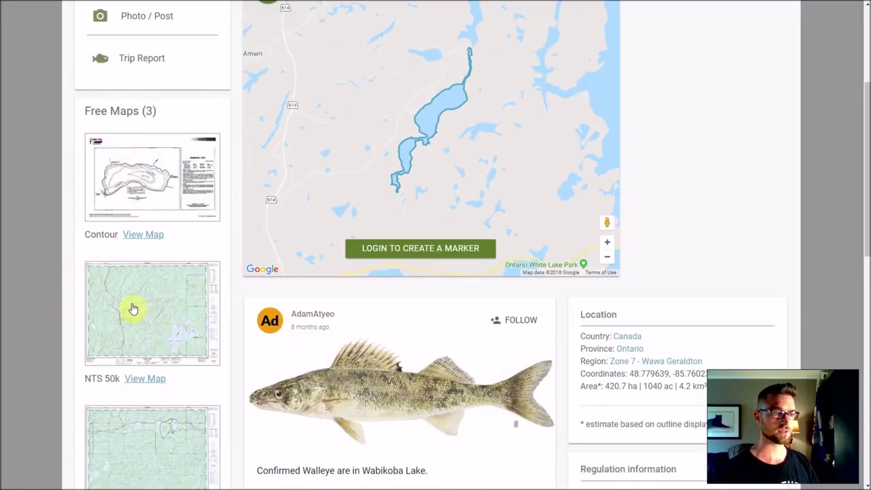
pyautogui.click(140, 176)
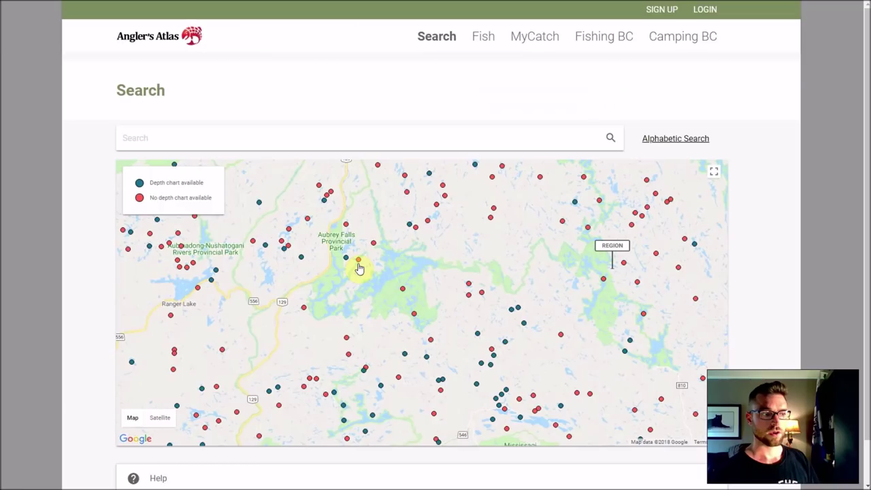
pyautogui.click(358, 264)
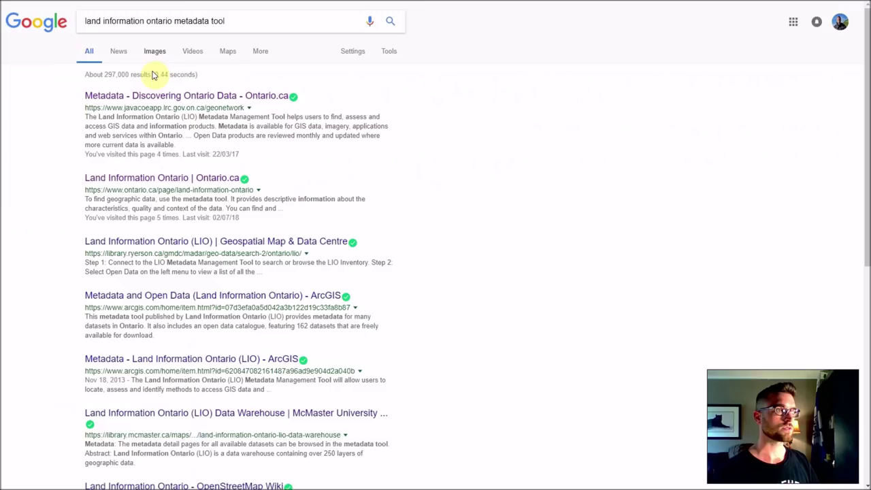
# - Open the 'Metadata - Discovering Ontario Data' result for the Land Information Ontario metadata tool
pyautogui.moveTo(109, 9); pyautogui.dragTo(257, 29)
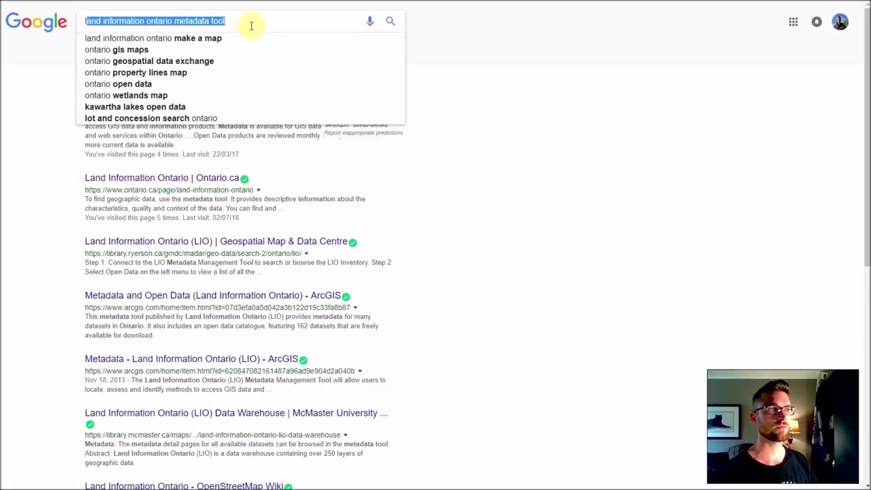
pyautogui.click(99, 92)
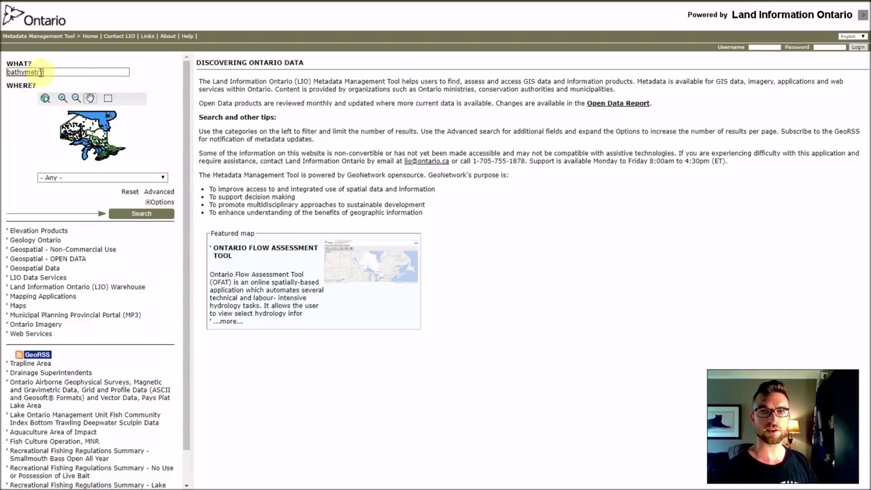
# - Search 'bathymetry' and open the Historic Bathymetry Maps metadata record from the results
pyautogui.moveTo(22, 71); pyautogui.dragTo(63, 69)
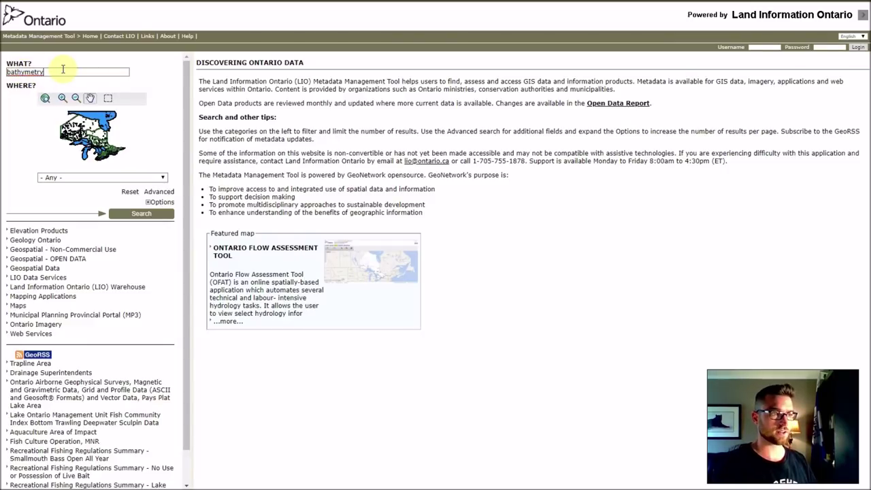
pyautogui.press('Return')
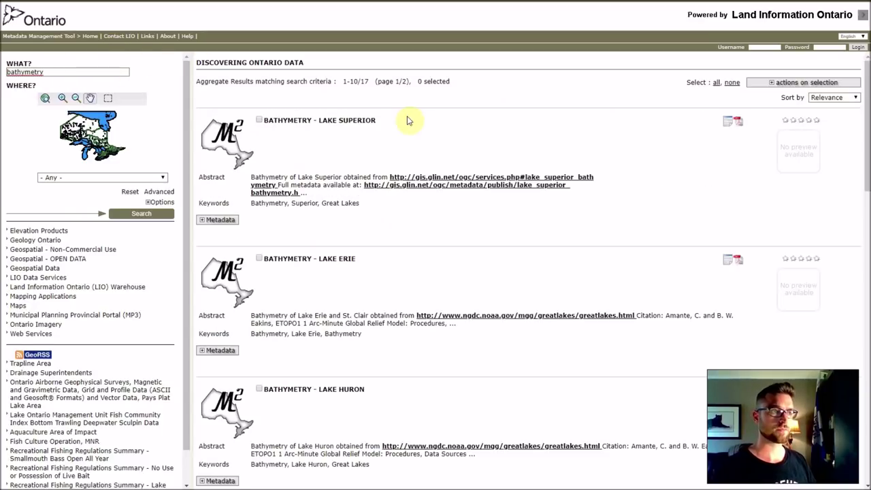
pyautogui.scroll(-8, 294, 124)
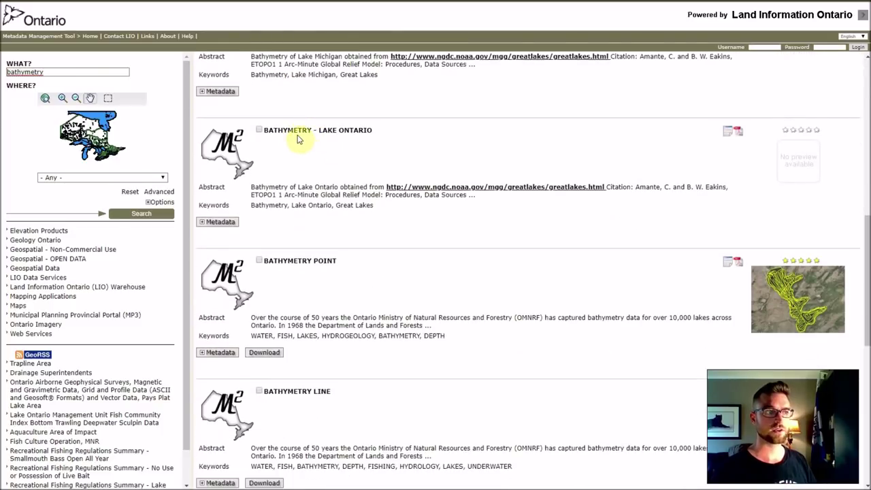
pyautogui.scroll(-2, 334, 171)
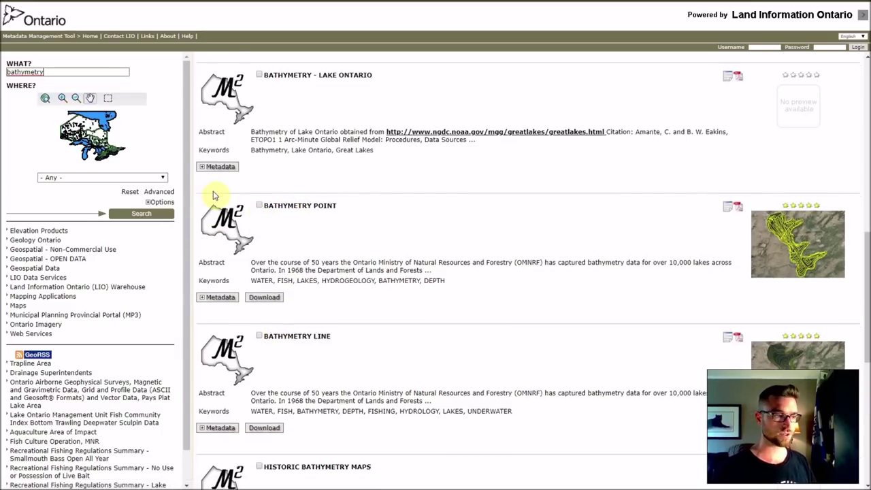
pyautogui.scroll(-3, 278, 210)
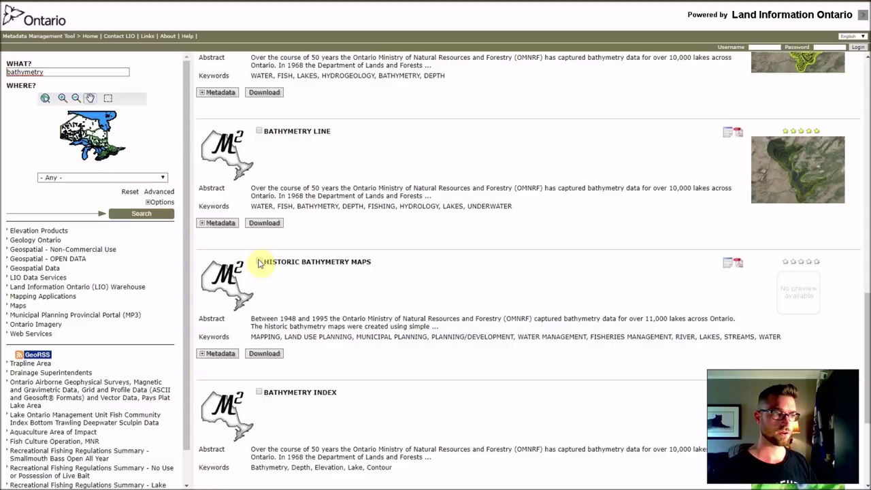
pyautogui.moveTo(272, 261); pyautogui.dragTo(366, 260)
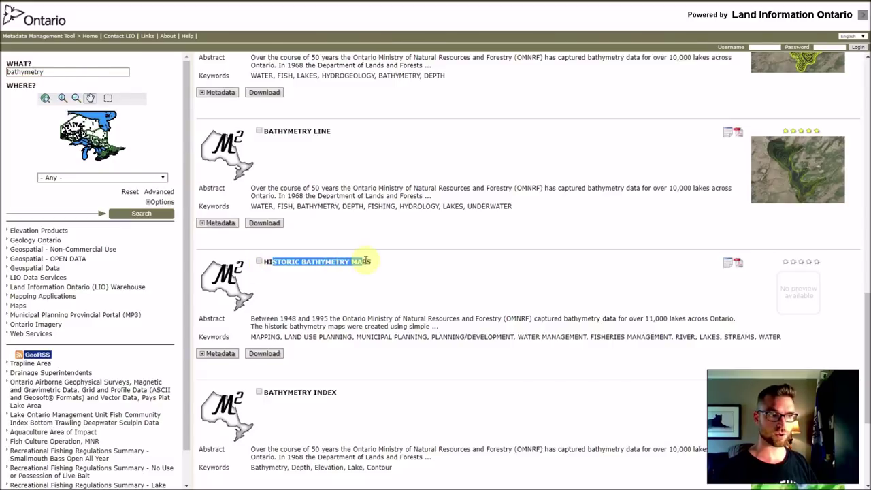
pyautogui.click(368, 261)
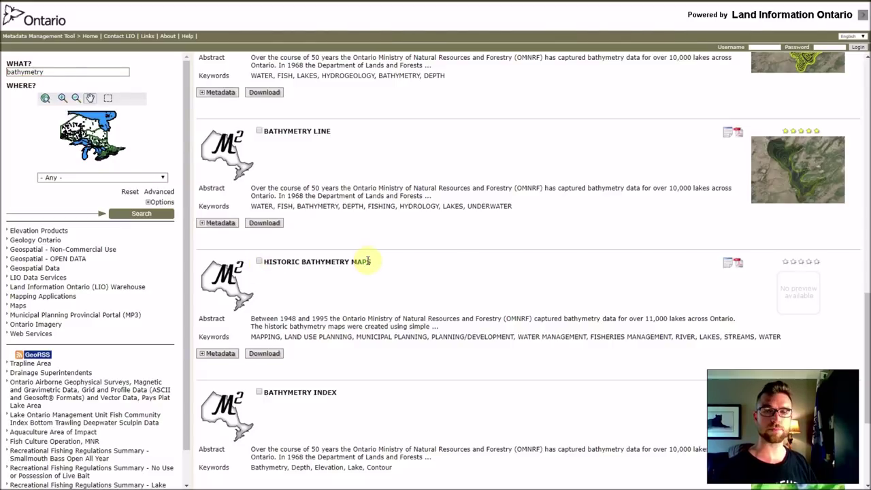
pyautogui.click(261, 356)
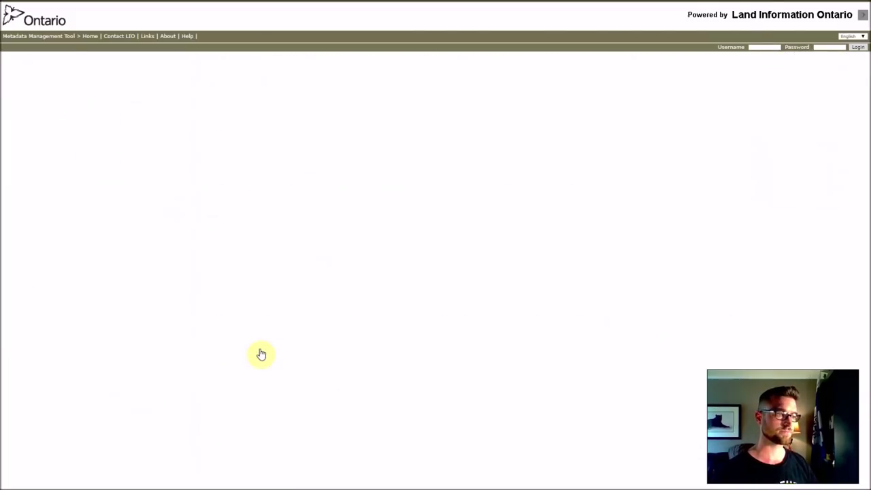
# - Scroll the Historic Bathymetry Maps record down to the Transfer options listing the map packages
pyautogui.scroll(-4, 236, 158)
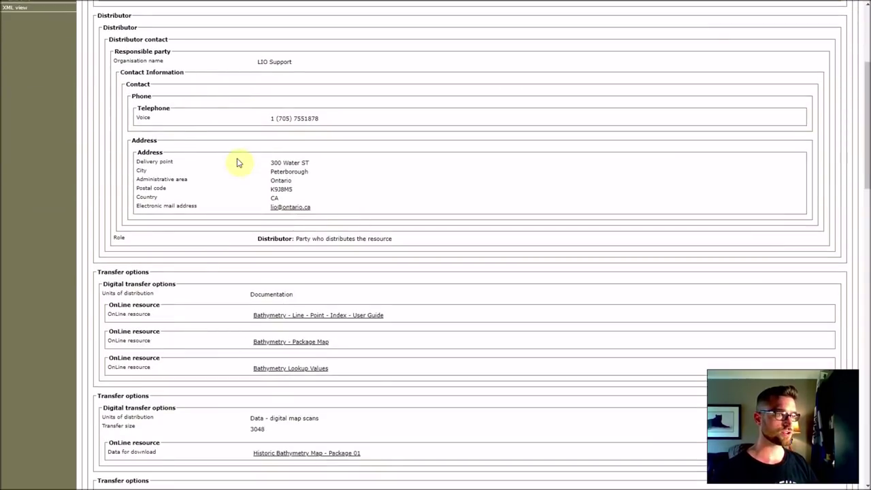
pyautogui.scroll(2, 218, 95)
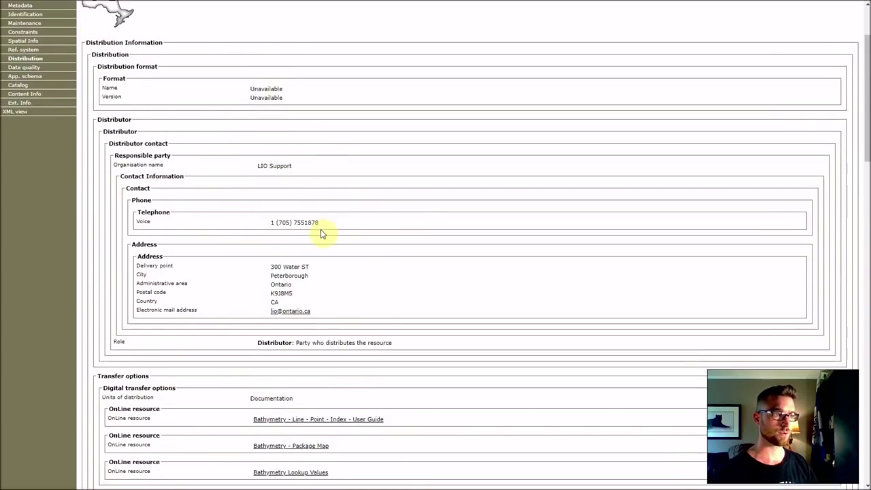
pyautogui.scroll(-2, 304, 245)
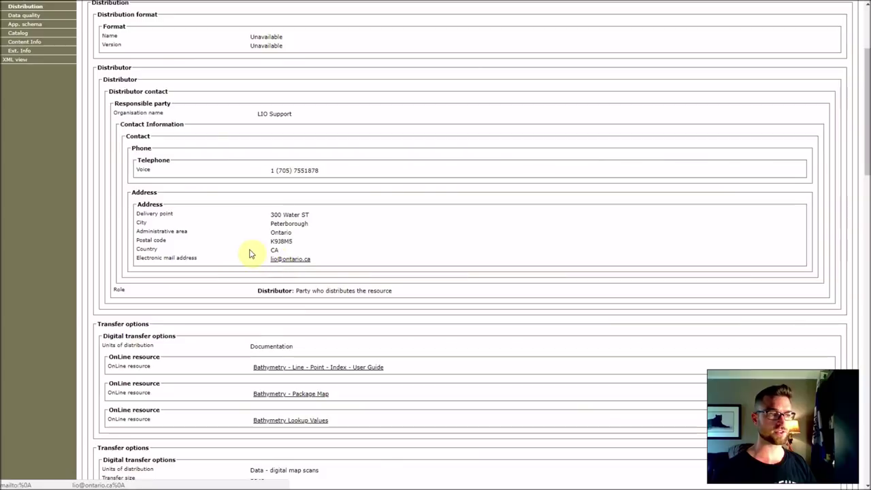
pyautogui.scroll(-4, 250, 249)
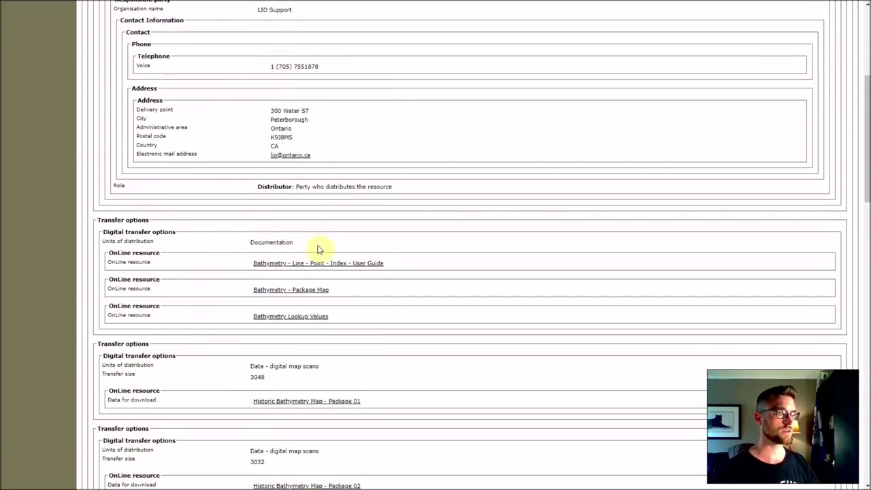
pyautogui.scroll(-4, 318, 249)
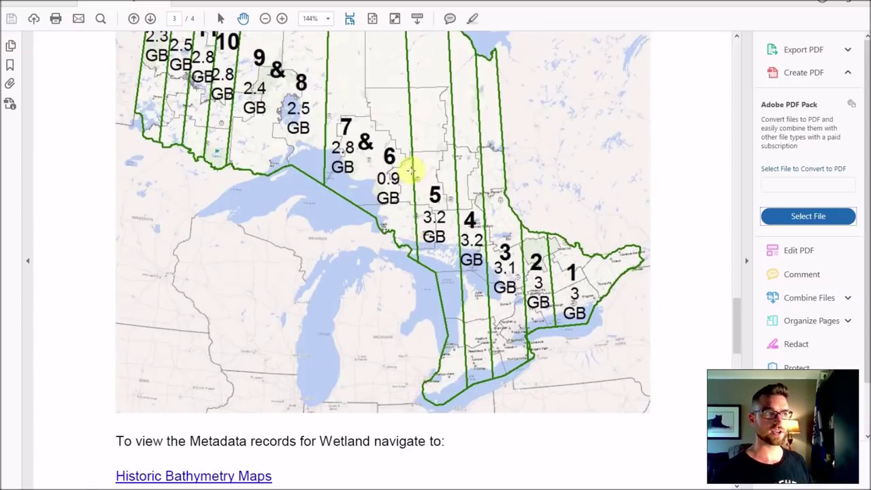
# - Zoom out and pan the Bathymetry Package Map to see Ontario's numbered zones and download sizes
pyautogui.scroll(-1, 409, 174)
pyautogui.scroll(-3, 409, 175)
pyautogui.scroll(-1, 408, 175)
pyautogui.moveTo(448, 195); pyautogui.dragTo(463, 425)
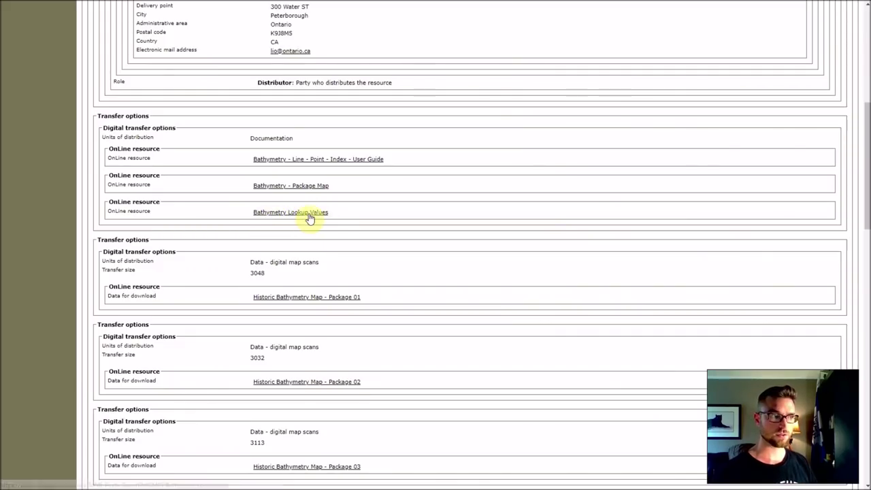
# - Open the Bathymetry Lookup Values spreadsheet and look over the Water Body IDs and names
pyautogui.click(303, 217)
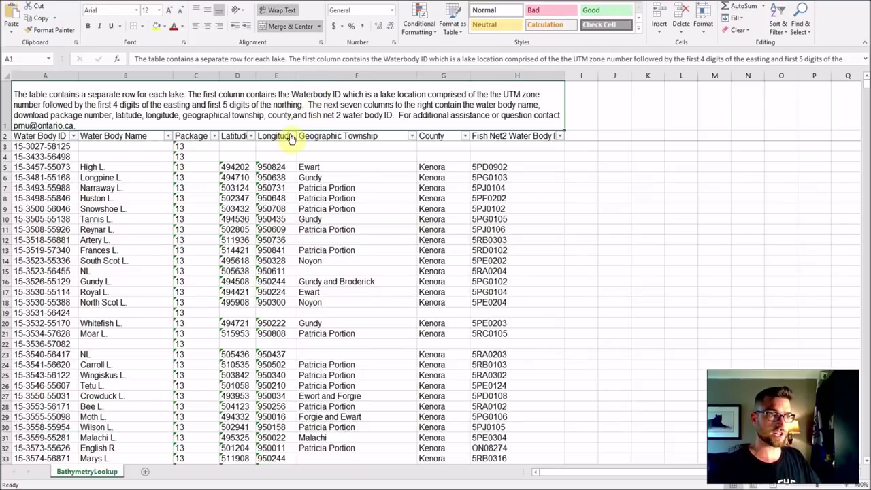
pyautogui.click(35, 146)
pyautogui.moveTo(38, 151); pyautogui.dragTo(45, 261)
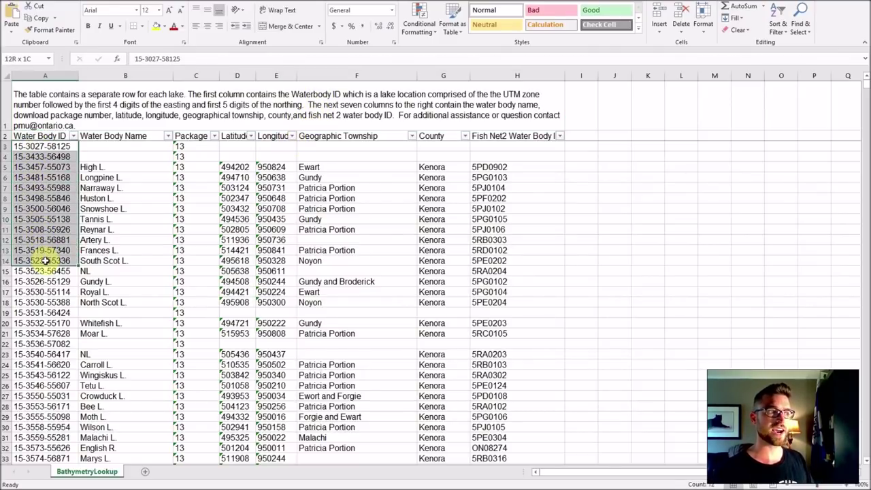
pyautogui.click(96, 188)
# - Filter the Package column to show only Package 4
pyautogui.click(214, 136)
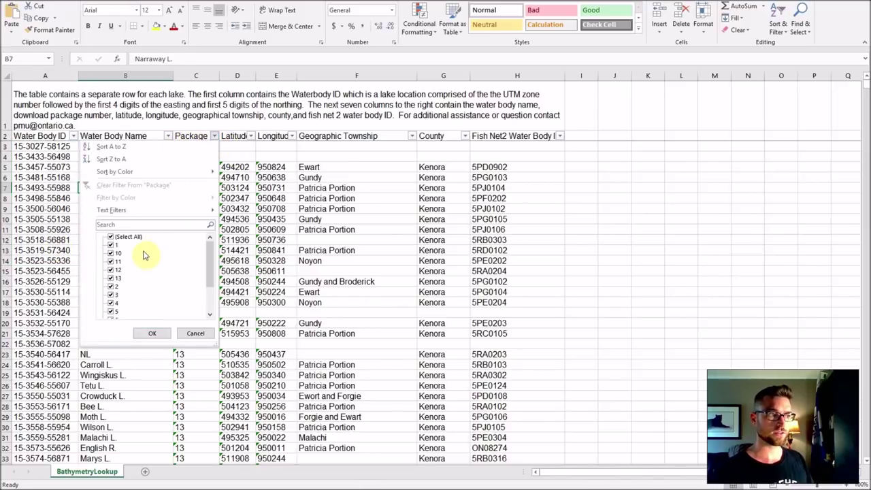
pyautogui.click(124, 237)
pyautogui.scroll(-2, 140, 259)
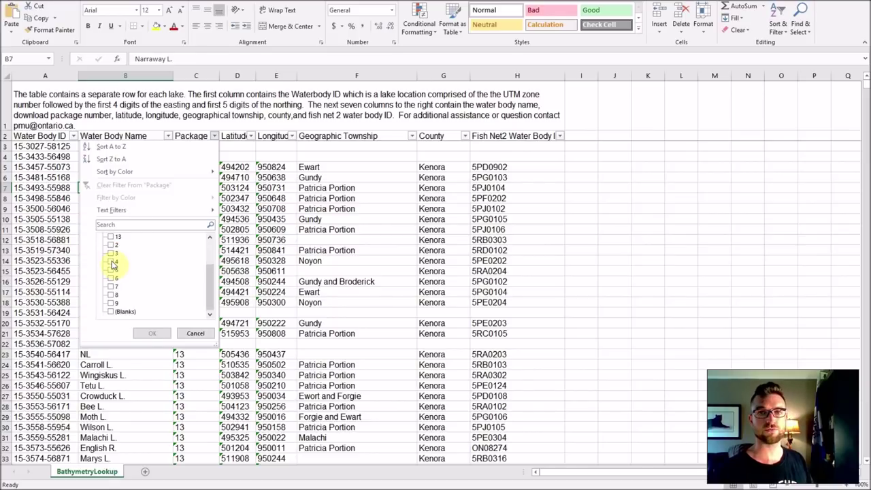
pyautogui.click(111, 262)
pyautogui.click(148, 334)
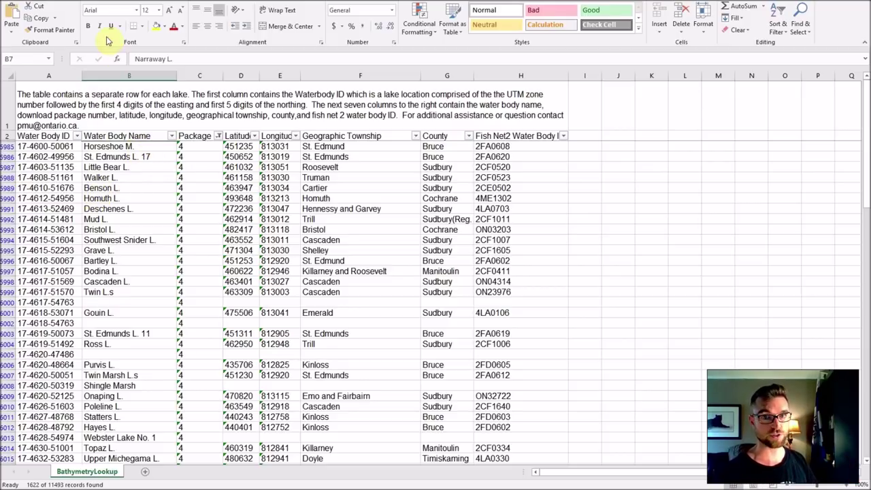
# - Filter Water Body Name by searching 'wanapite' to show only Wanapitei L
pyautogui.click(172, 136)
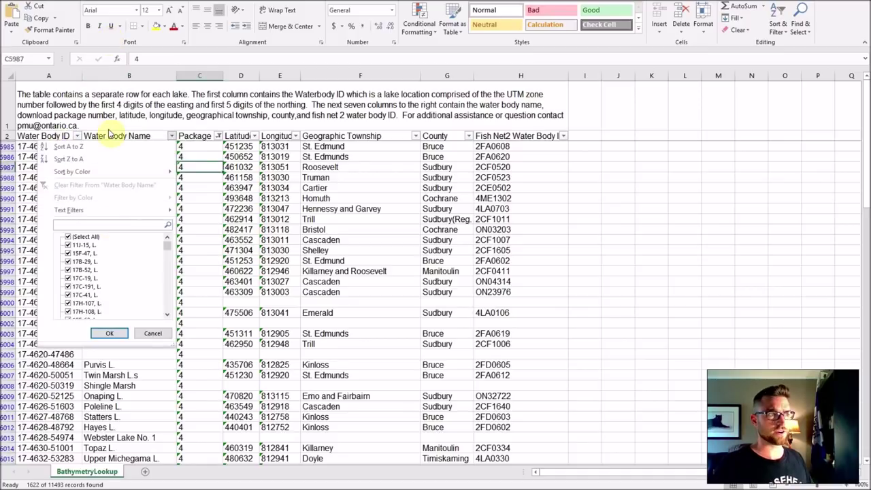
pyautogui.click(102, 225)
pyautogui.write('wanapitei')
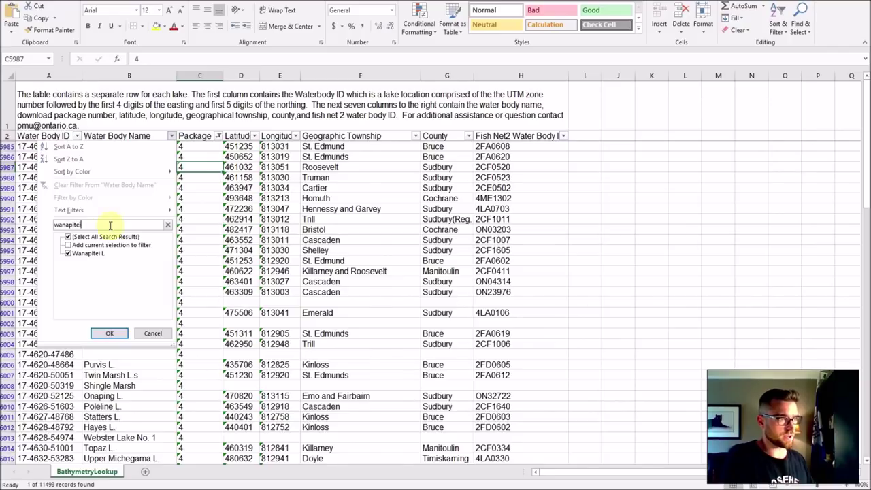
pyautogui.press('Return')
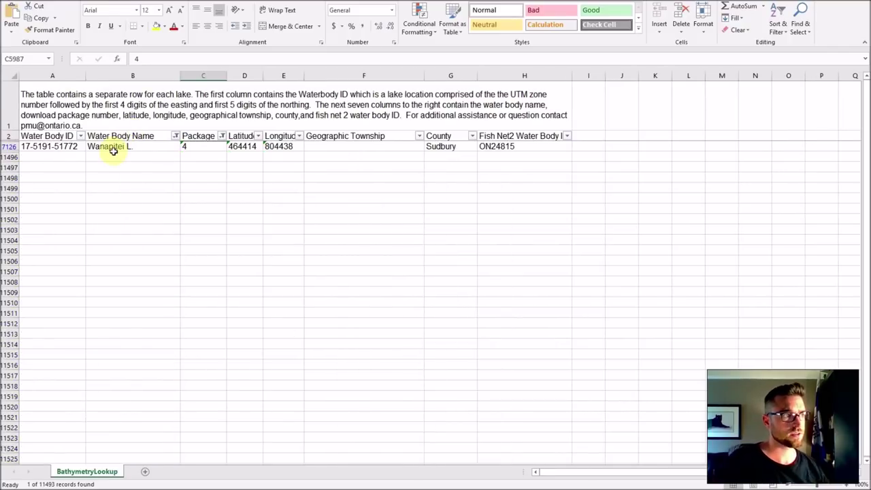
pyautogui.click(67, 147)
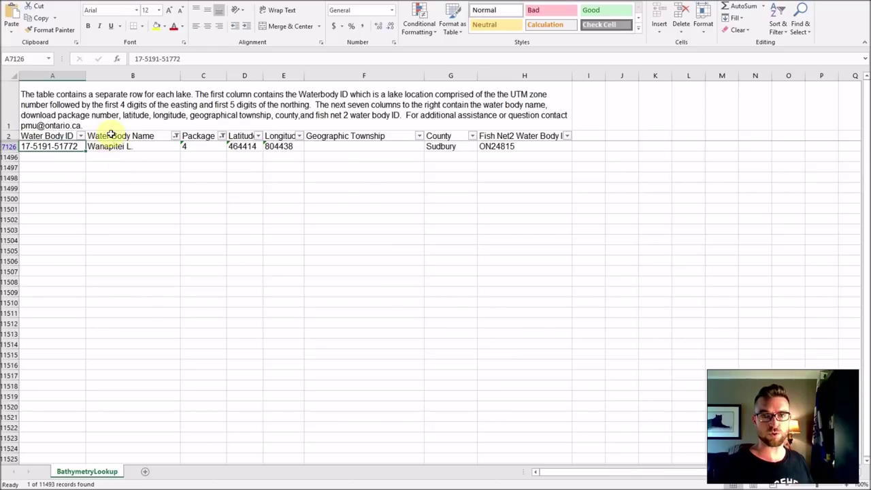
pyautogui.hotkey('ctrl', 'c')
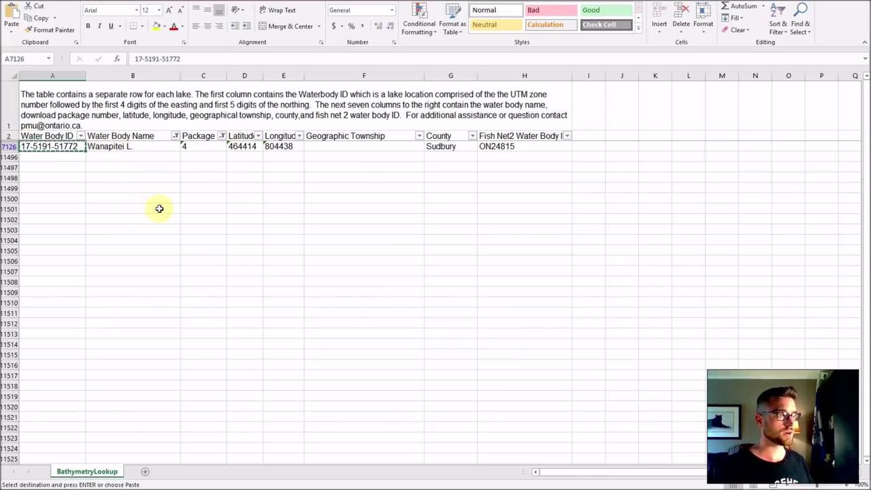
pyautogui.click(107, 145)
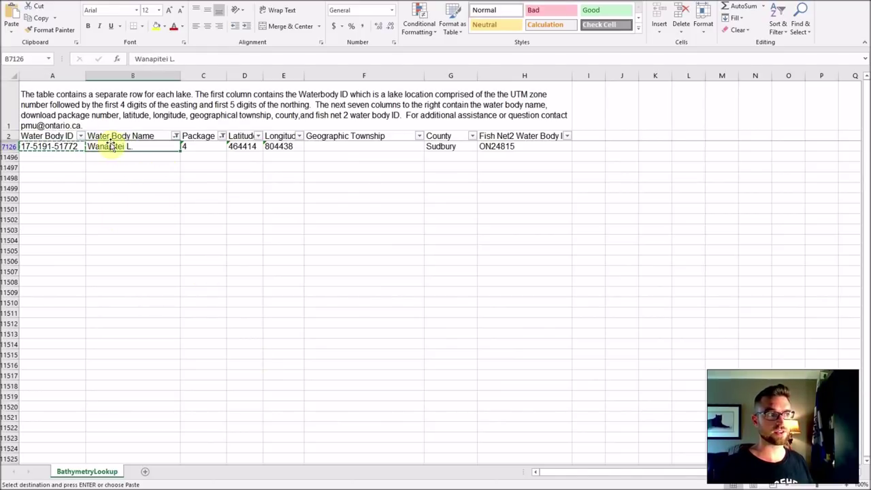
pyautogui.click(59, 144)
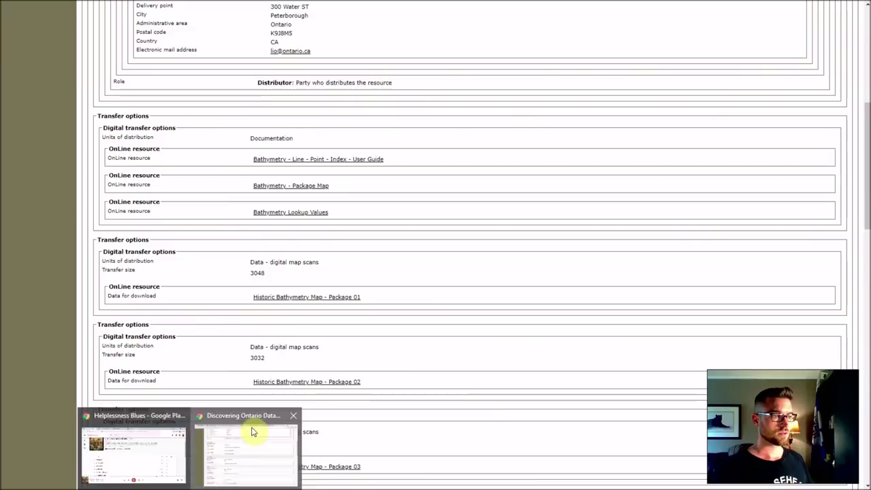
pyautogui.click(249, 433)
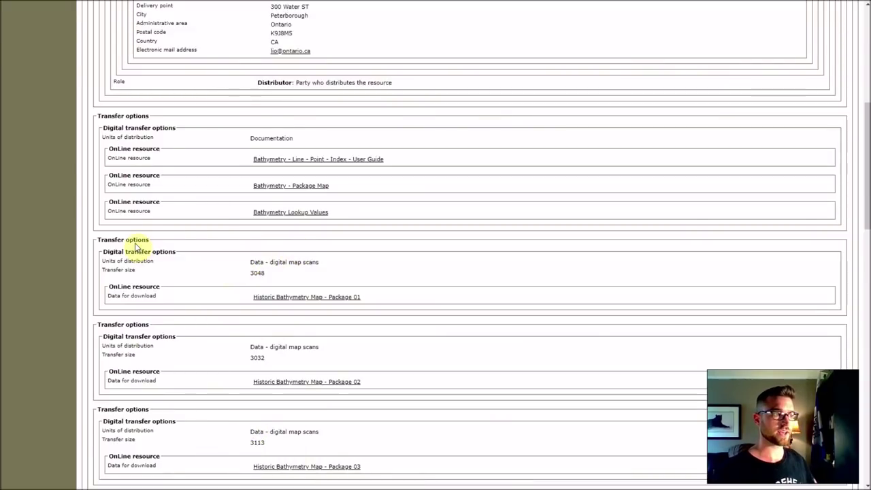
pyautogui.scroll(-3, 149, 232)
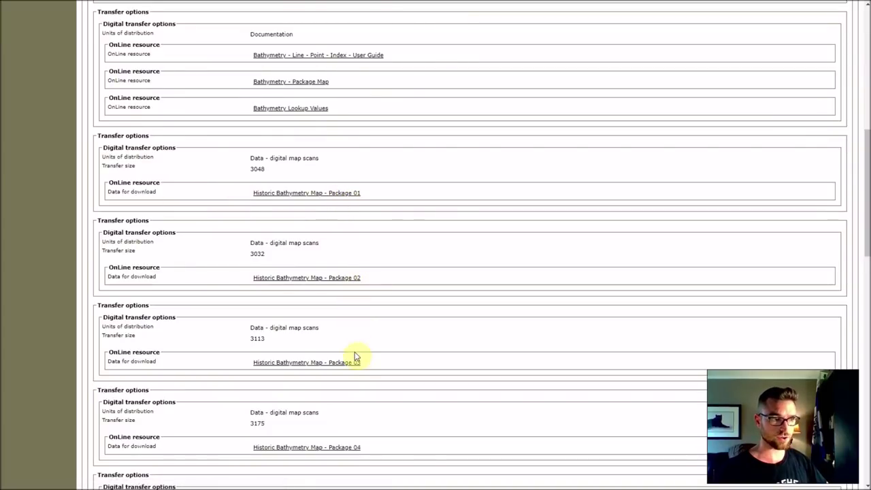
pyautogui.scroll(-3, 356, 443)
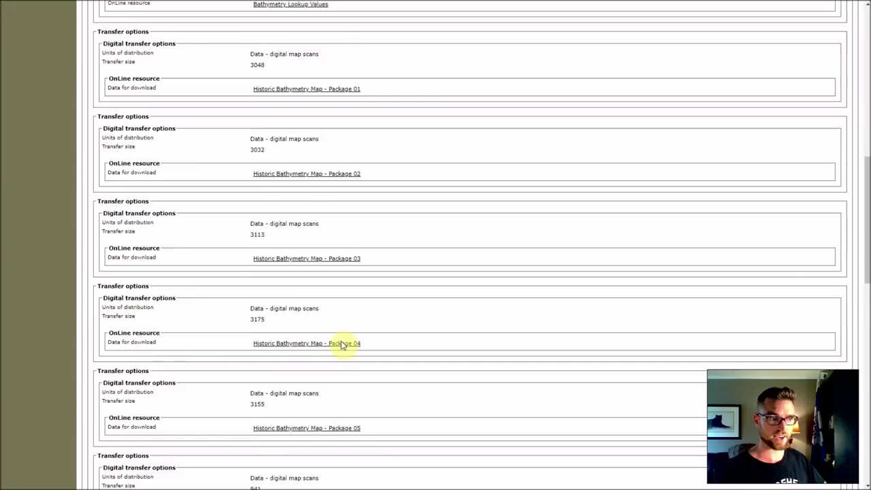
pyautogui.click(340, 343)
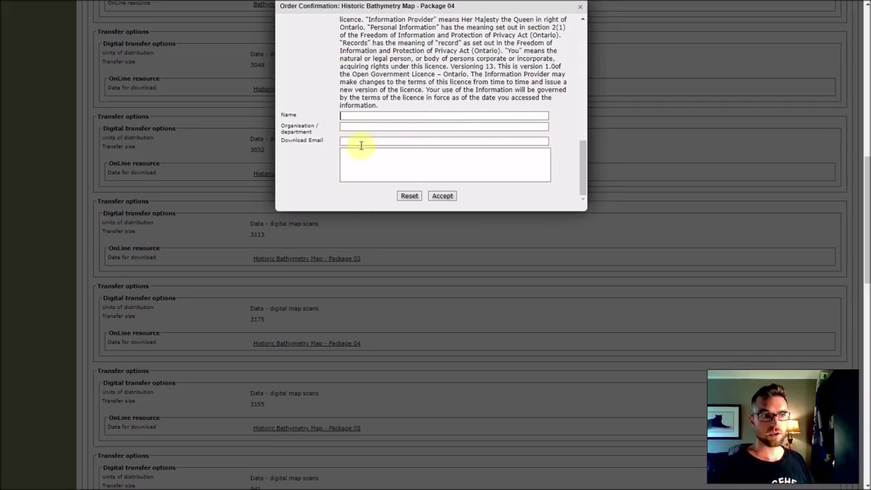
pyautogui.click(350, 116)
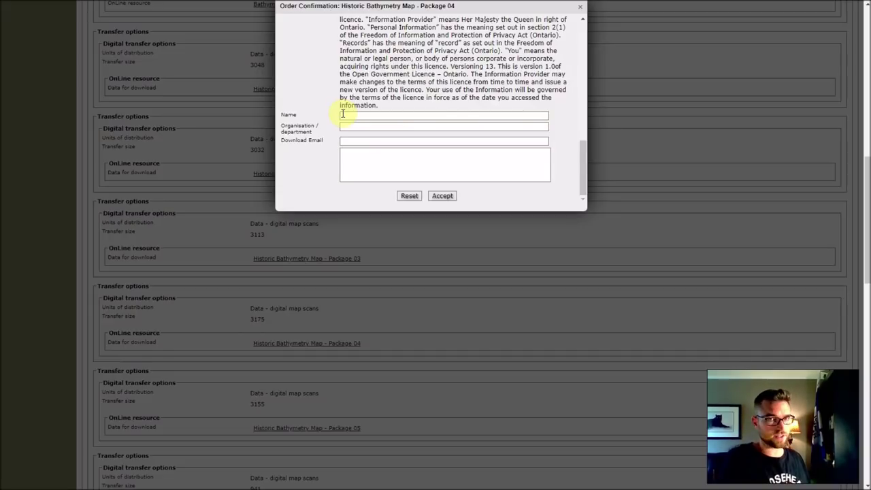
pyautogui.click(482, 229)
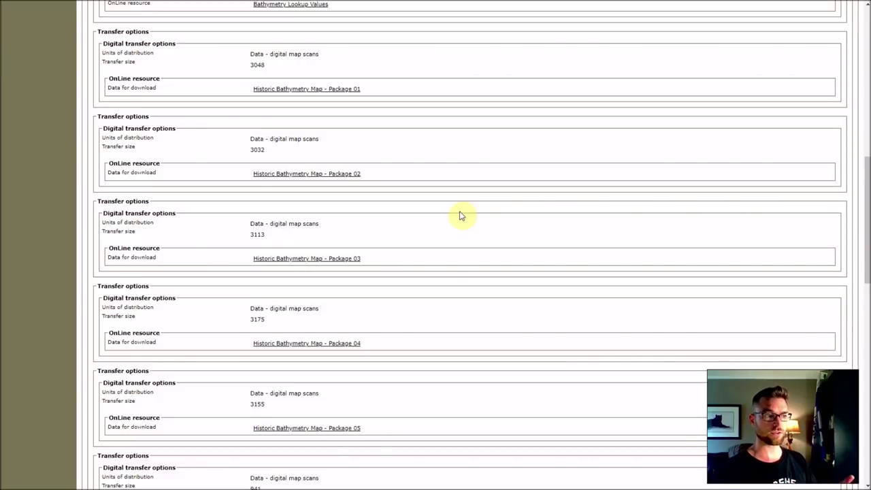
# - Bring File Explorer forward and open the Zone4 > Bathymetry04 scans folder
pyautogui.hotkey('alt', 'Tab')
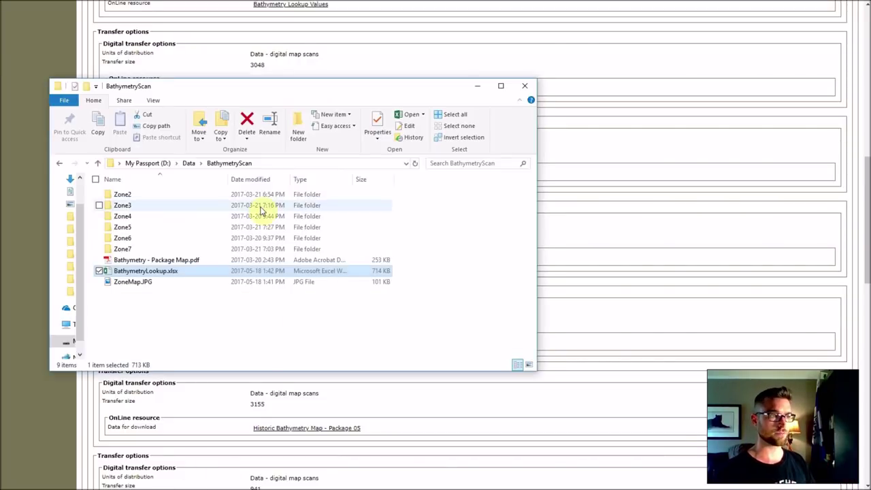
pyautogui.doubleClick(148, 217)
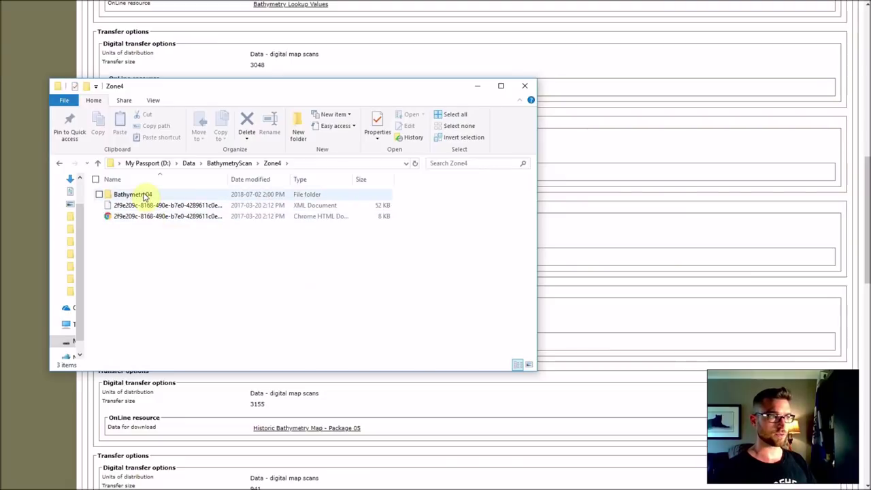
pyautogui.doubleClick(141, 195)
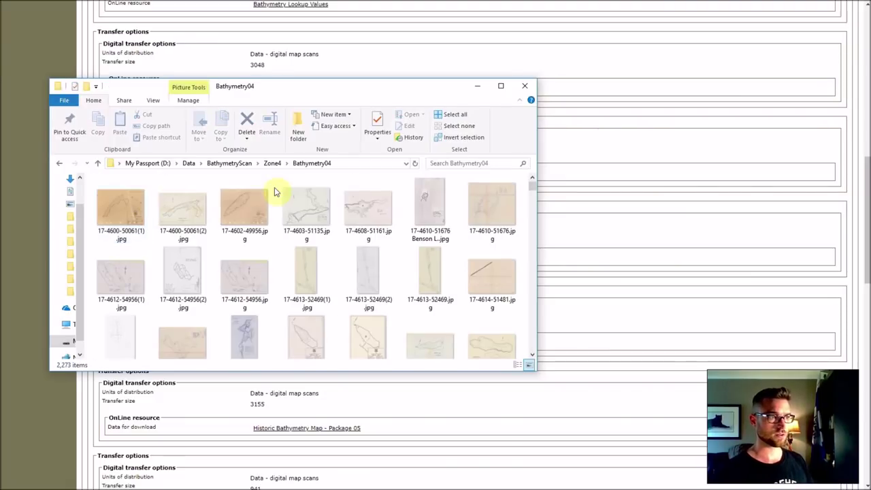
pyautogui.click(229, 163)
pyautogui.doubleClick(126, 218)
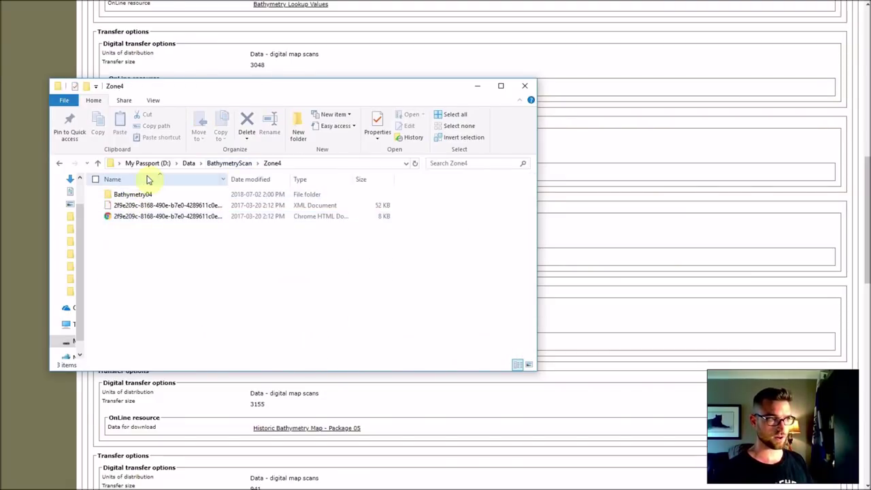
pyautogui.doubleClick(142, 195)
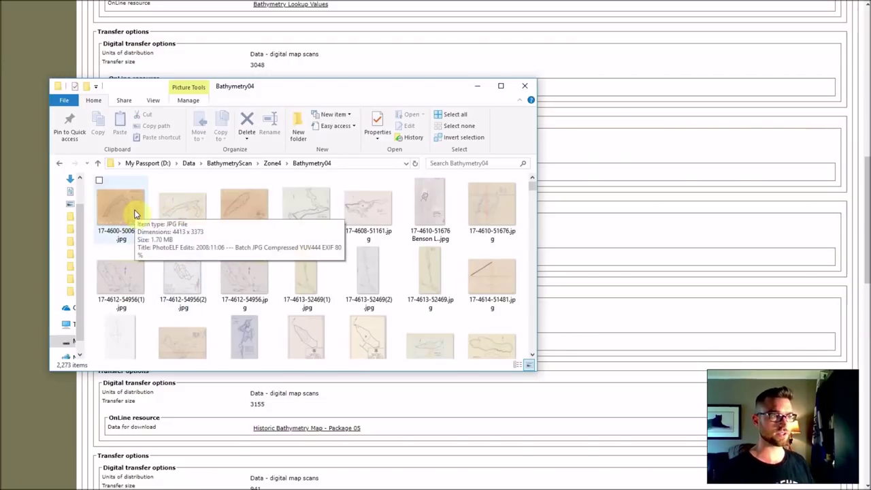
pyautogui.hotkey('alt', 'Tab')
pyautogui.hotkey('ctrl', 'c')
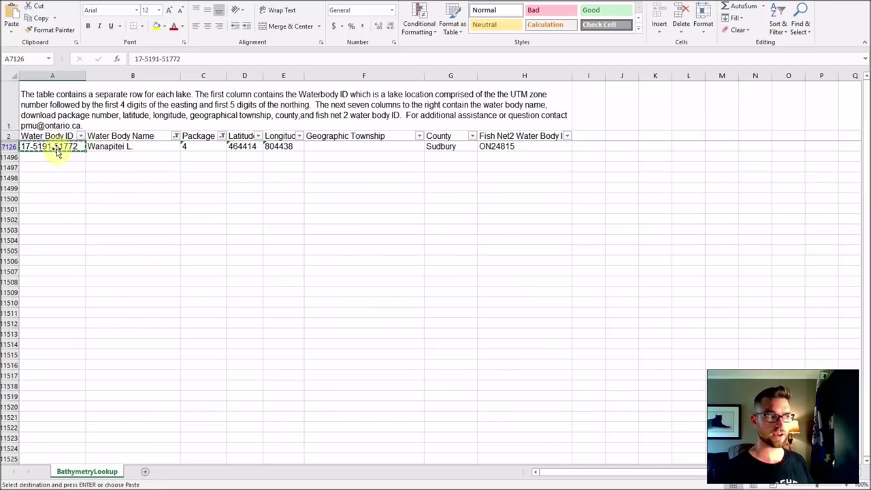
pyautogui.hotkey('alt', 'Tab')
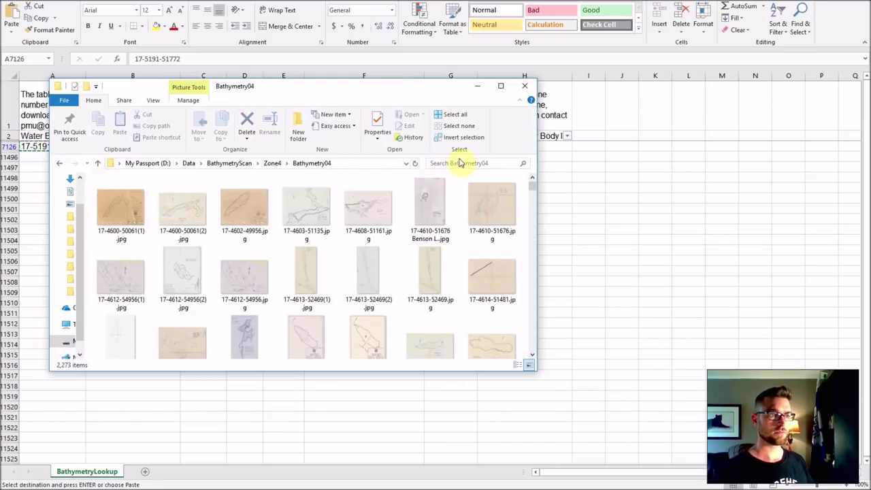
pyautogui.click(459, 162)
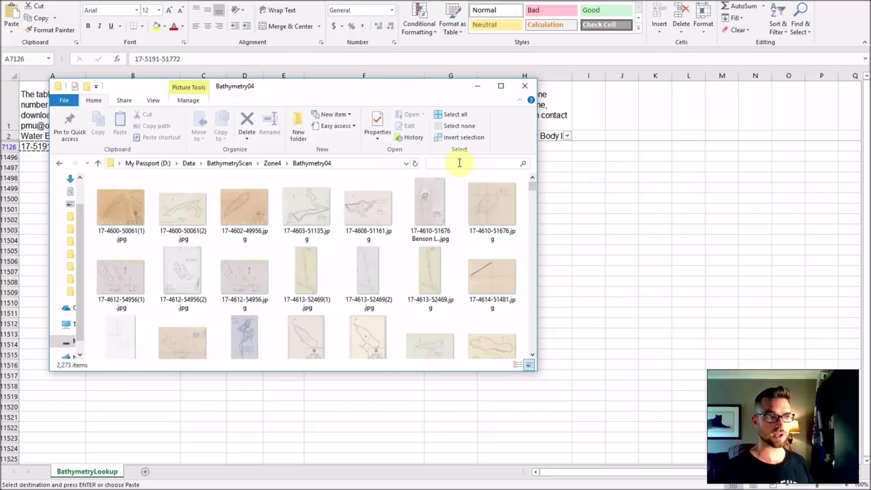
pyautogui.hotkey('ctrl', 'v')
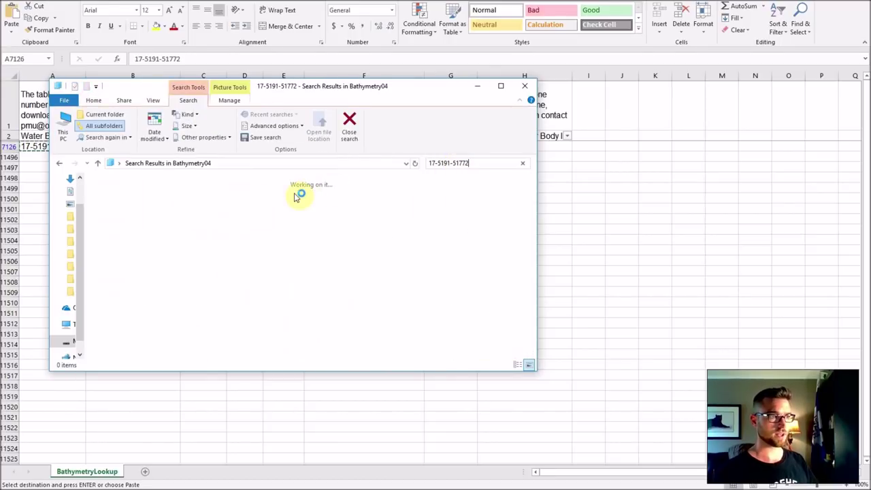
pyautogui.click(232, 224)
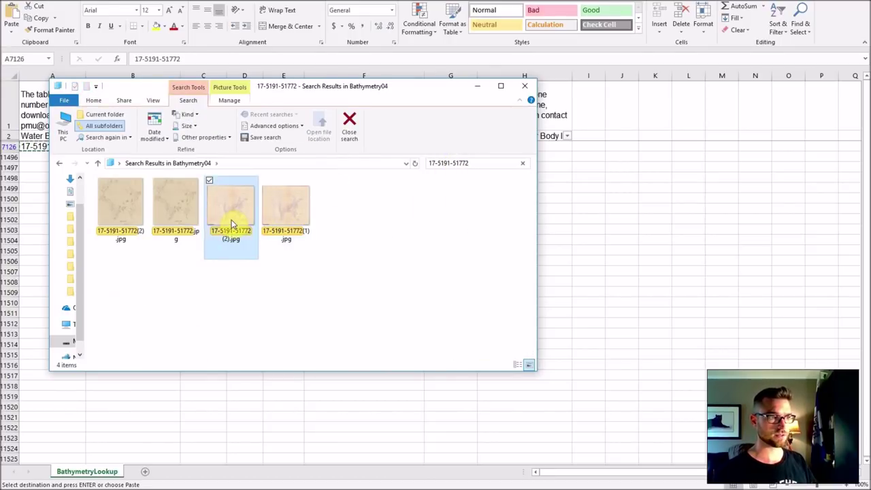
pyautogui.doubleClick(232, 224)
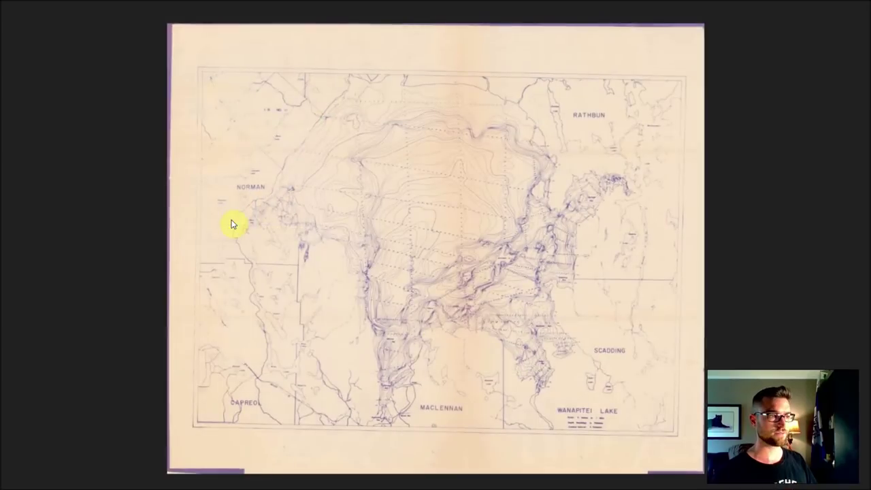
# - Zoom into the Wanapitei Lake contours, then flip through scans to the Onaping Lake North Section map
pyautogui.scroll(5, 410, 306)
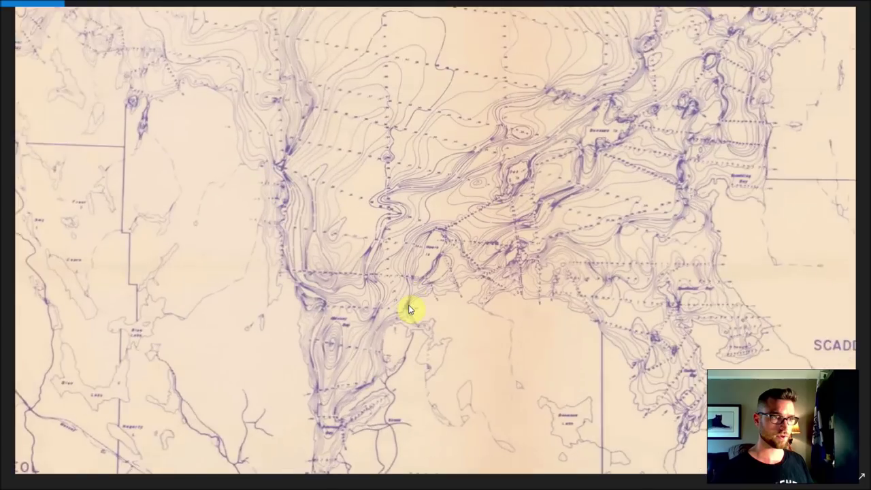
pyautogui.scroll(5, 390, 241)
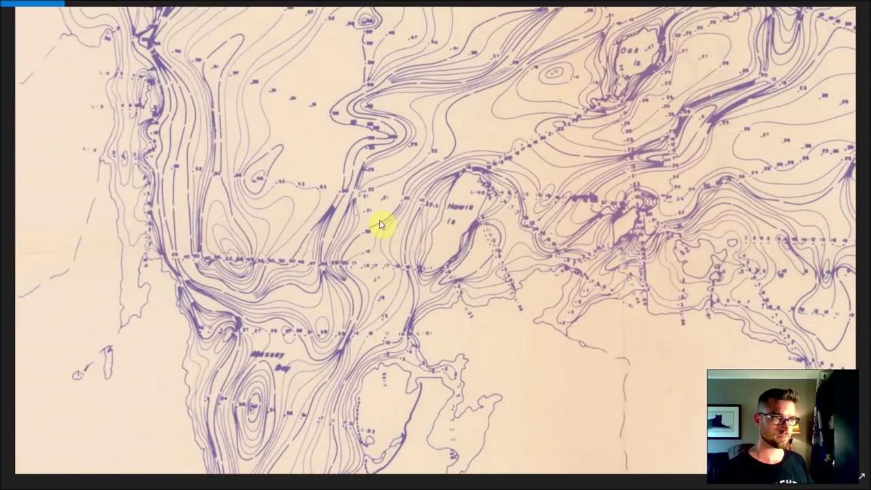
pyautogui.press('Right')
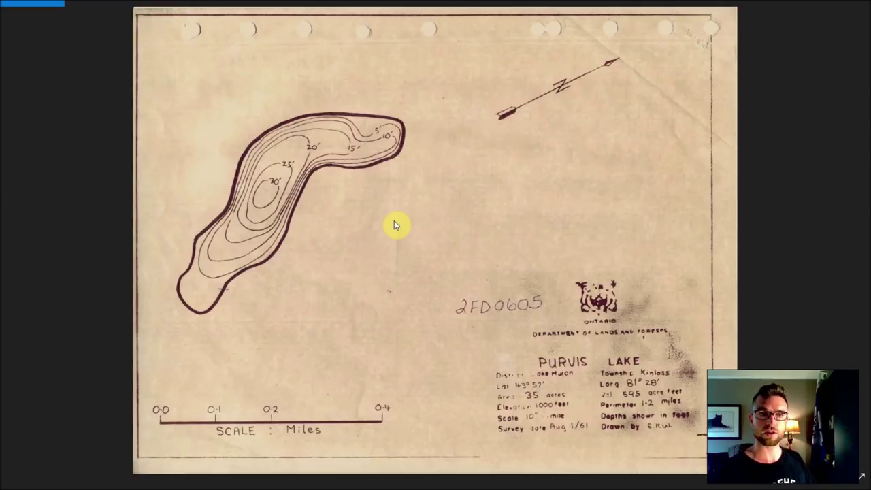
pyautogui.press('Right')
pyautogui.press('Right')
pyautogui.press('Right')
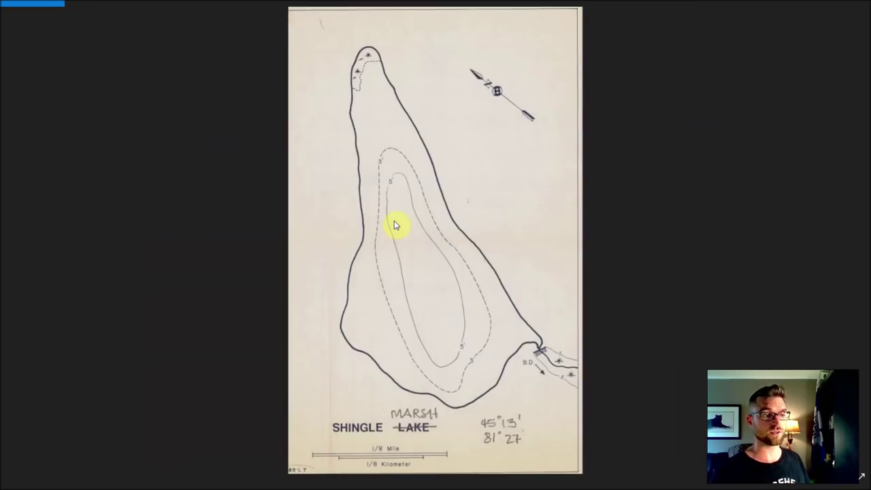
pyautogui.press('Left')
pyautogui.press('Left')
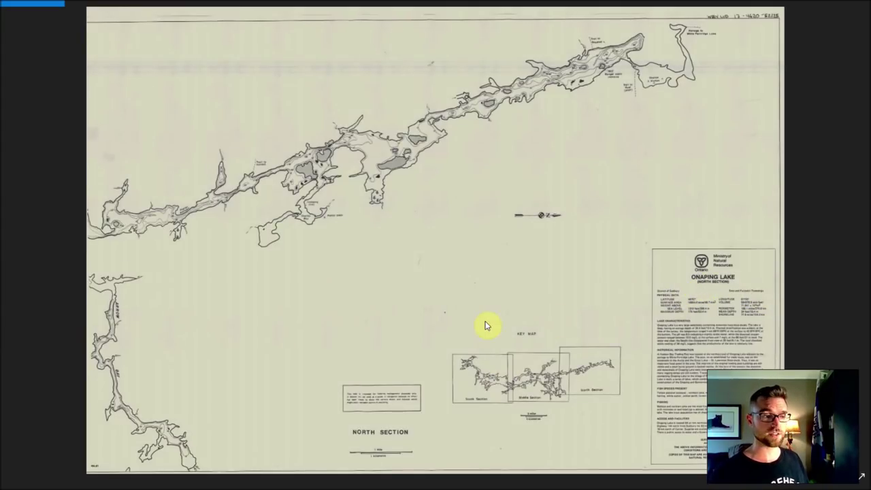
pyautogui.scroll(3, 488, 399)
pyautogui.scroll(-3, 474, 368)
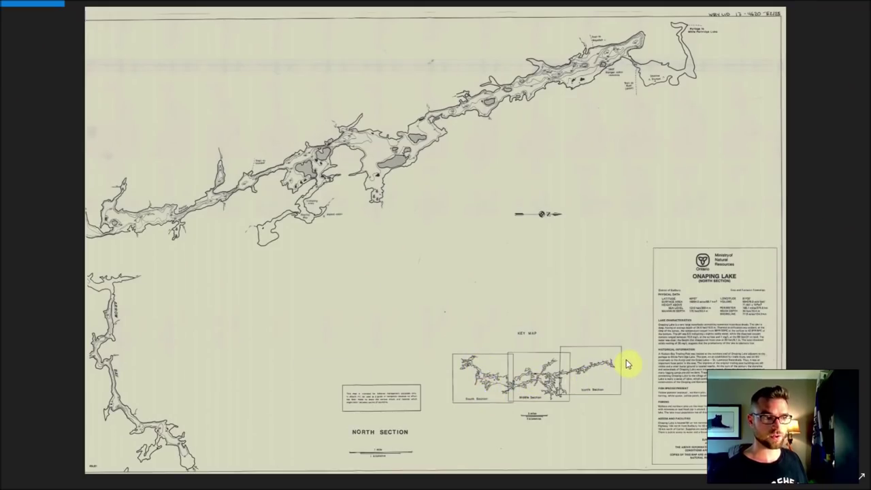
pyautogui.scroll(5, 709, 314)
pyautogui.scroll(-3, 435, 273)
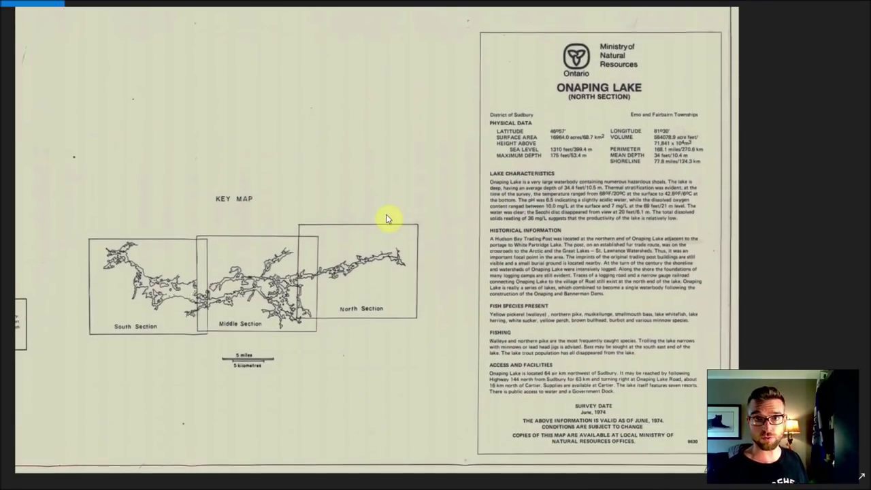
pyautogui.scroll(3, 703, 225)
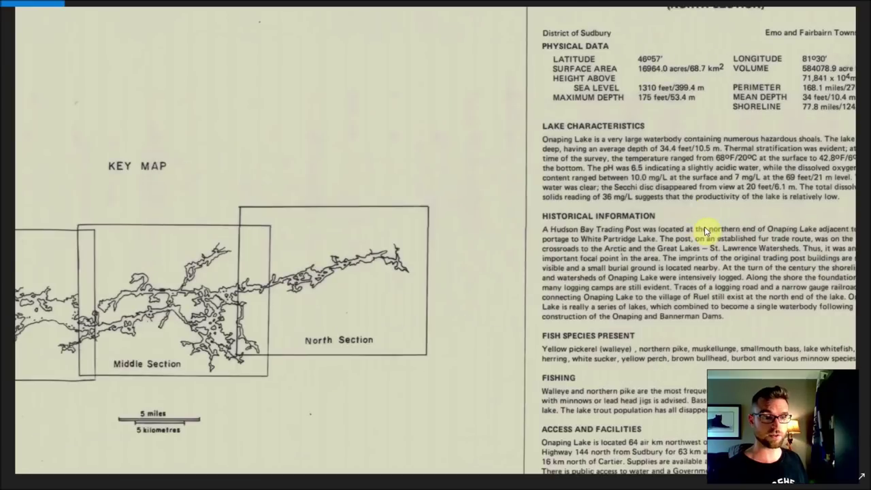
pyautogui.scroll(-3, 704, 226)
pyautogui.scroll(2, 467, 247)
pyautogui.scroll(3, 635, 214)
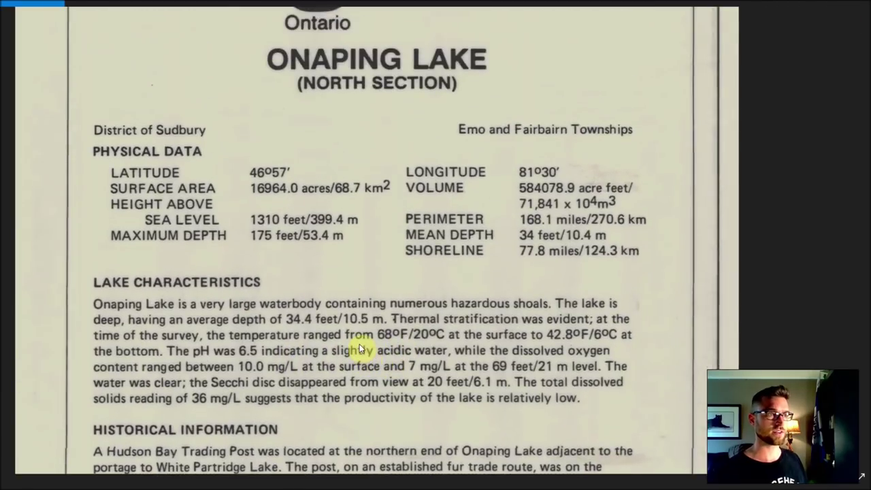
pyautogui.moveTo(359, 343); pyautogui.dragTo(319, 142)
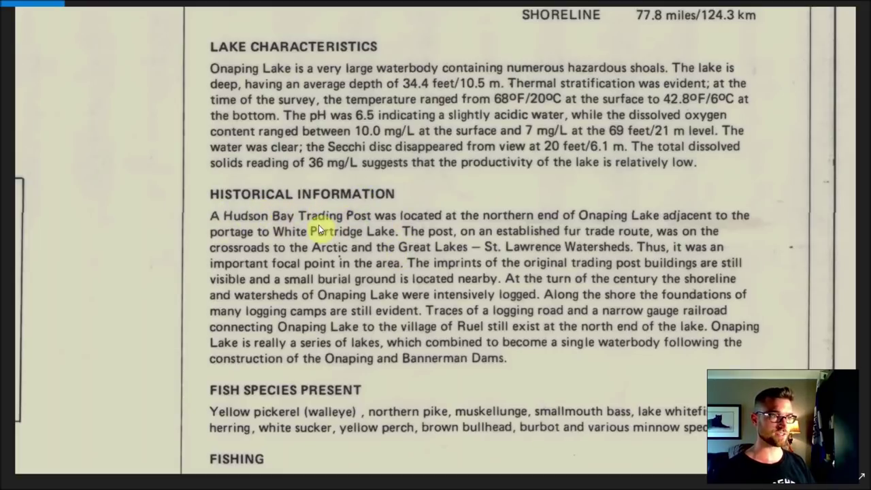
pyautogui.moveTo(492, 316); pyautogui.dragTo(442, 31)
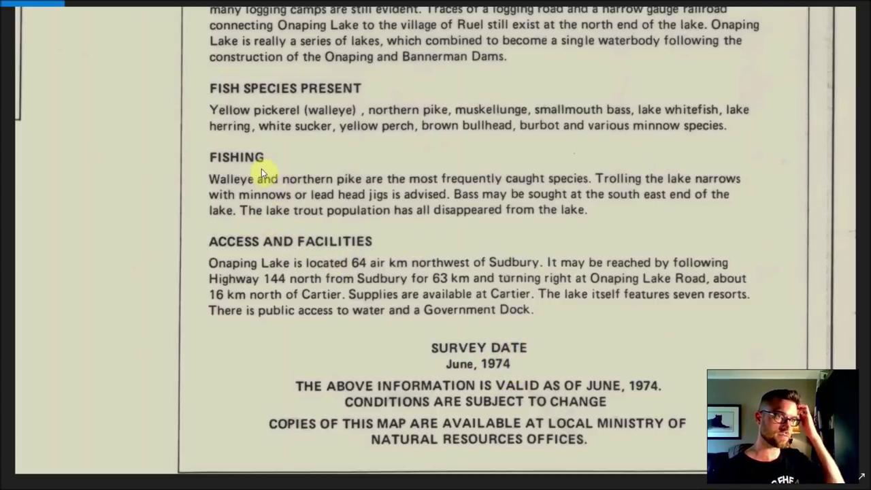
pyautogui.scroll(-2, 568, 234)
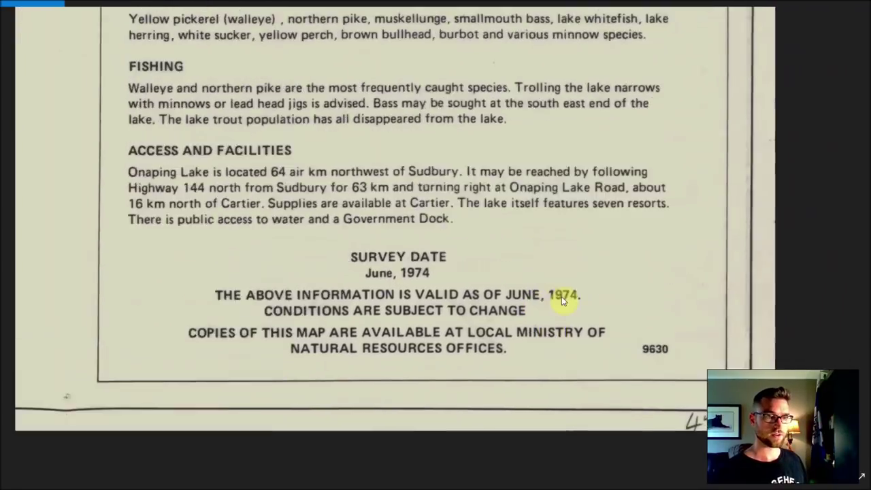
pyautogui.scroll(-5, 562, 300)
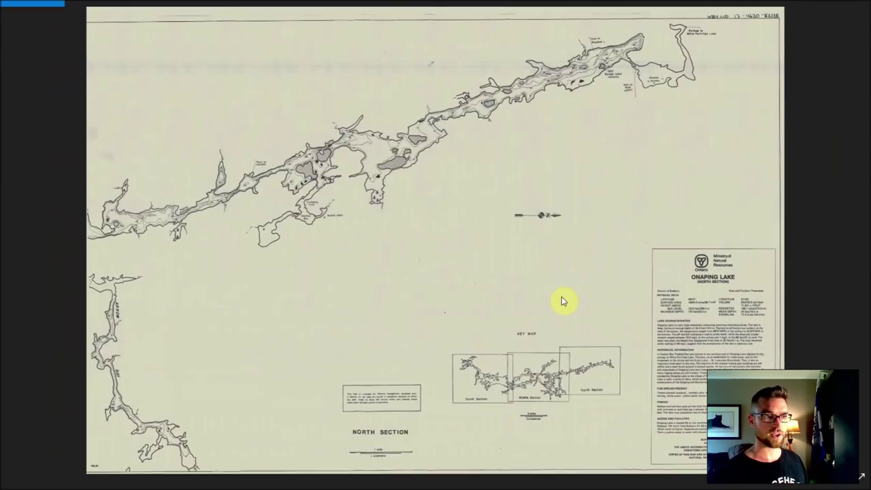